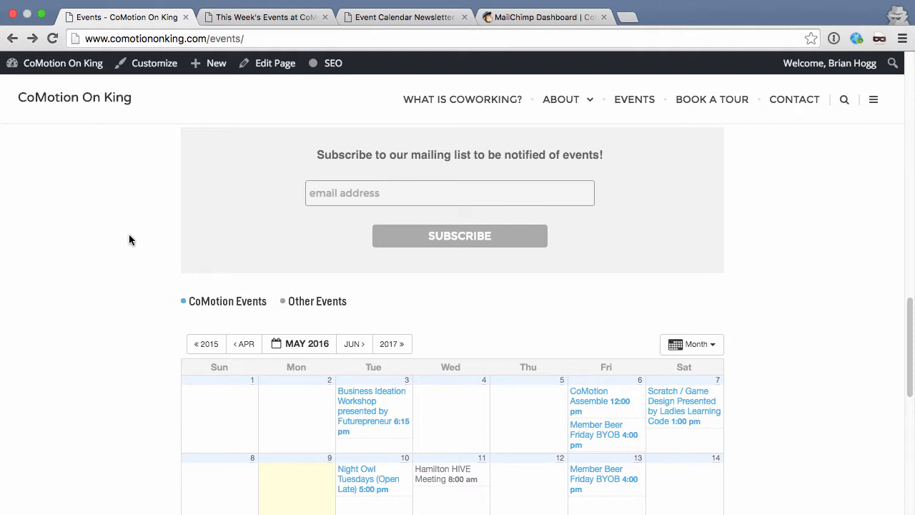
Step: Scroll the events calendar, view the past weekly newsletter, then go to Event Calendar Newsletter
{"action": "scroll", "coordinate": [130, 235], "scroll_direction": "down", "scroll_amount": 3}
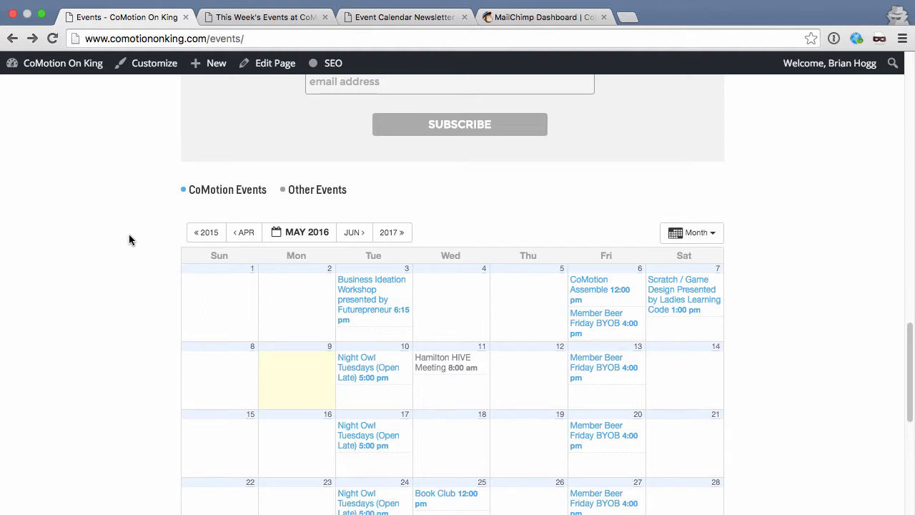
{"action": "left_click", "coordinate": [274, 18]}
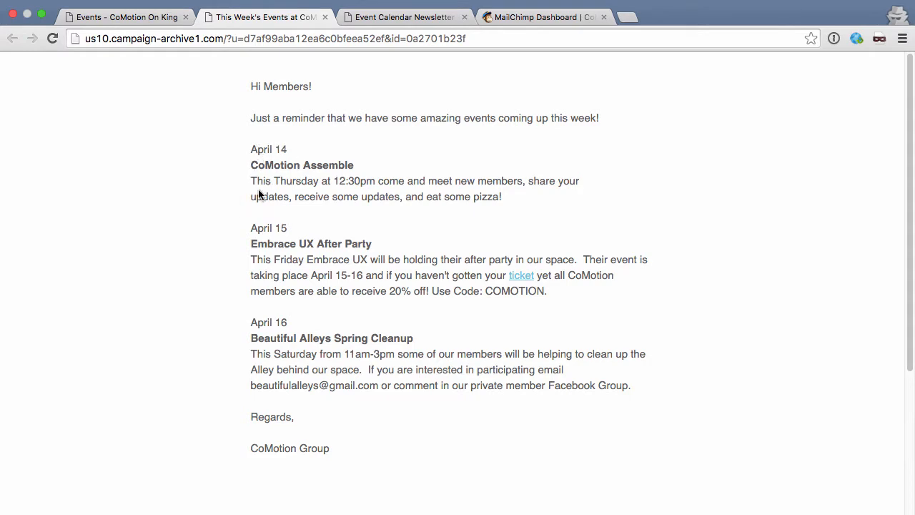
{"action": "left_click", "coordinate": [370, 23]}
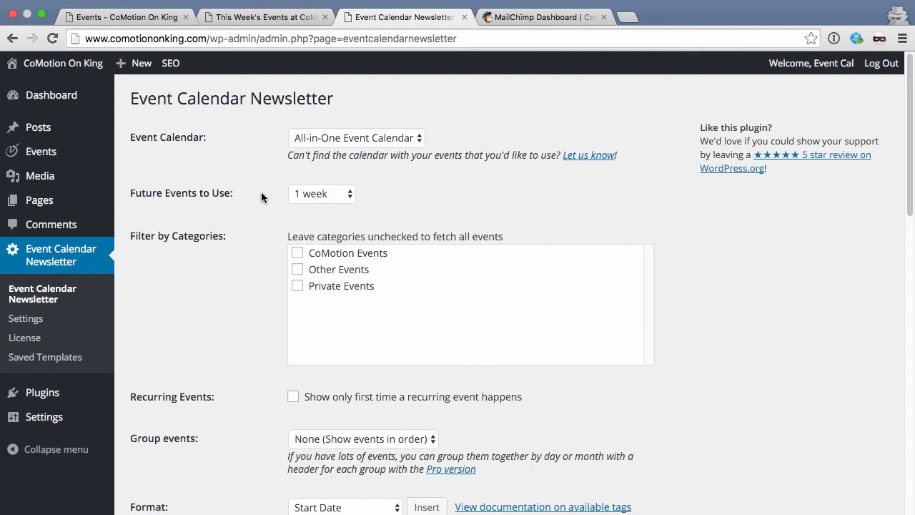
Step: Keep Future Events at 1 week, filter to CoMotion Events, and group events by day
{"action": "left_click", "coordinate": [309, 194]}
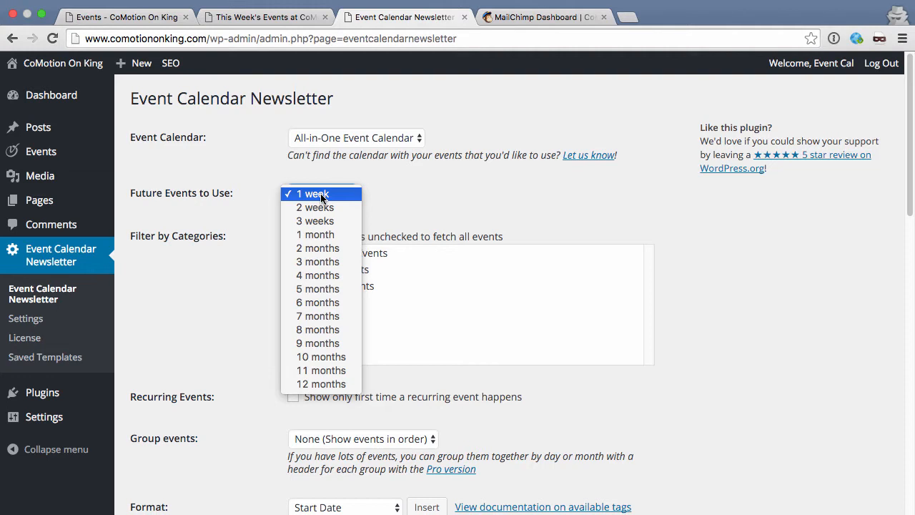
{"action": "left_click", "coordinate": [321, 196]}
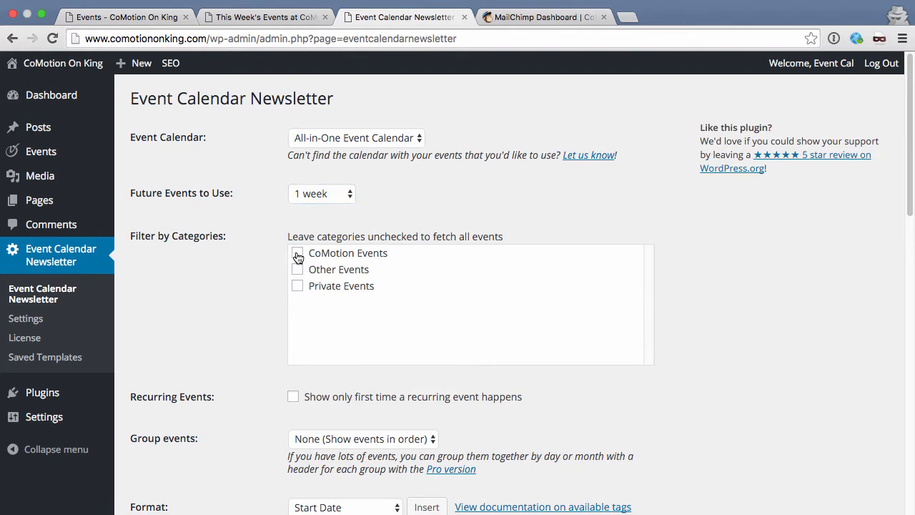
{"action": "left_click", "coordinate": [297, 253]}
{"action": "scroll", "coordinate": [265, 321], "scroll_direction": "down", "scroll_amount": 2}
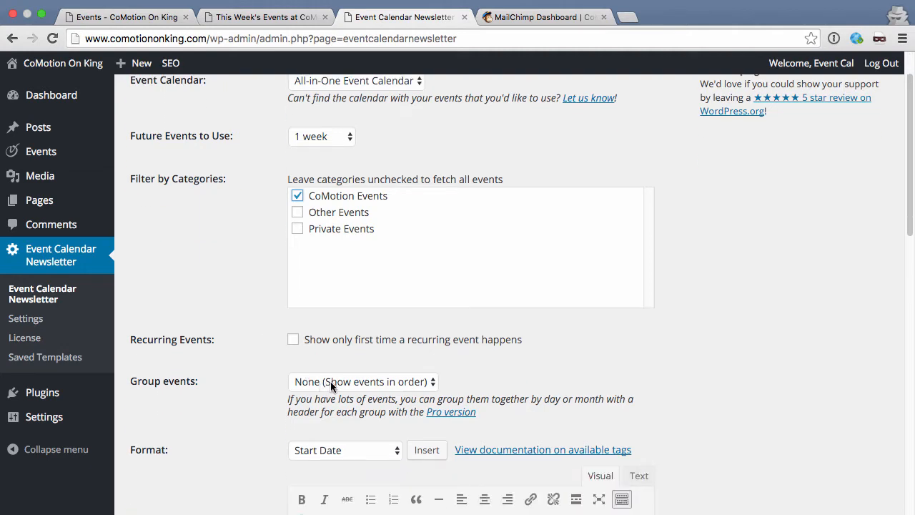
{"action": "left_click", "coordinate": [284, 20]}
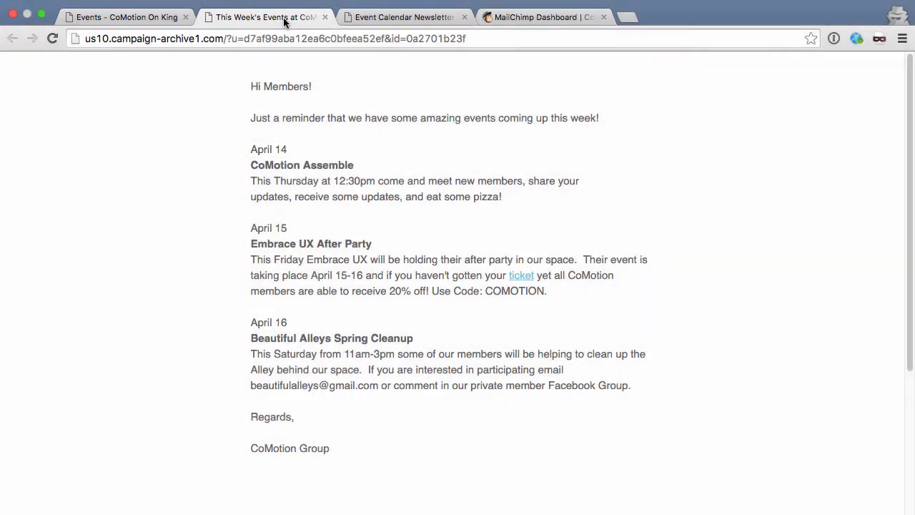
{"action": "left_click", "coordinate": [361, 17]}
{"action": "left_click", "coordinate": [344, 379]}
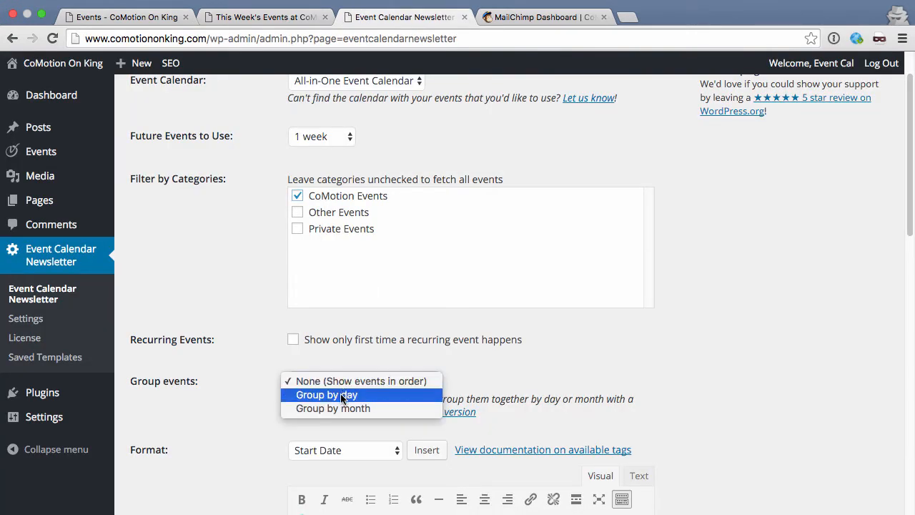
{"action": "left_click", "coordinate": [343, 395]}
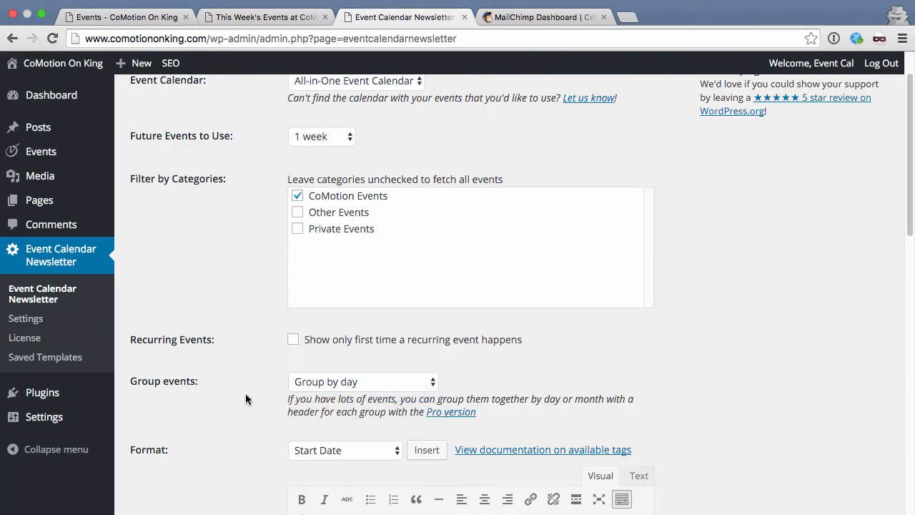
{"action": "scroll", "coordinate": [246, 398], "scroll_direction": "down", "scroll_amount": 5}
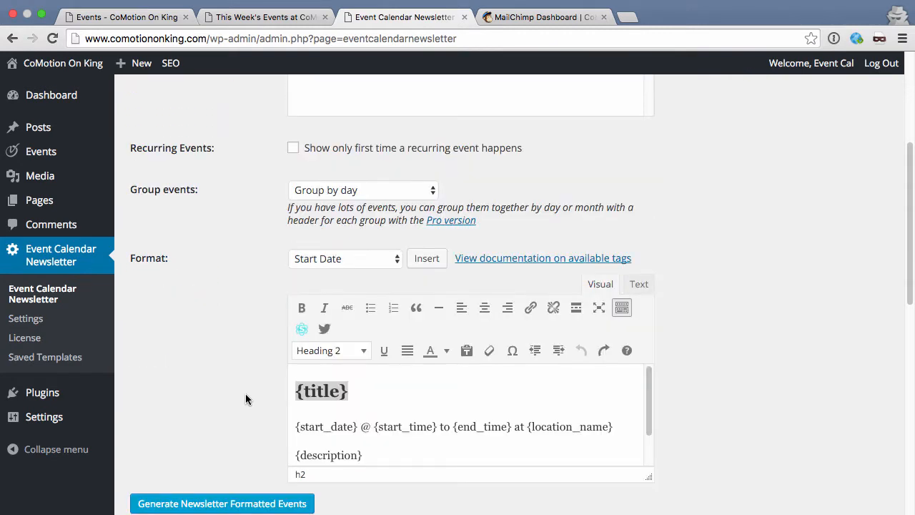
Step: Turn the {title} heading into a bold paragraph in the format template
{"action": "left_click", "coordinate": [363, 382]}
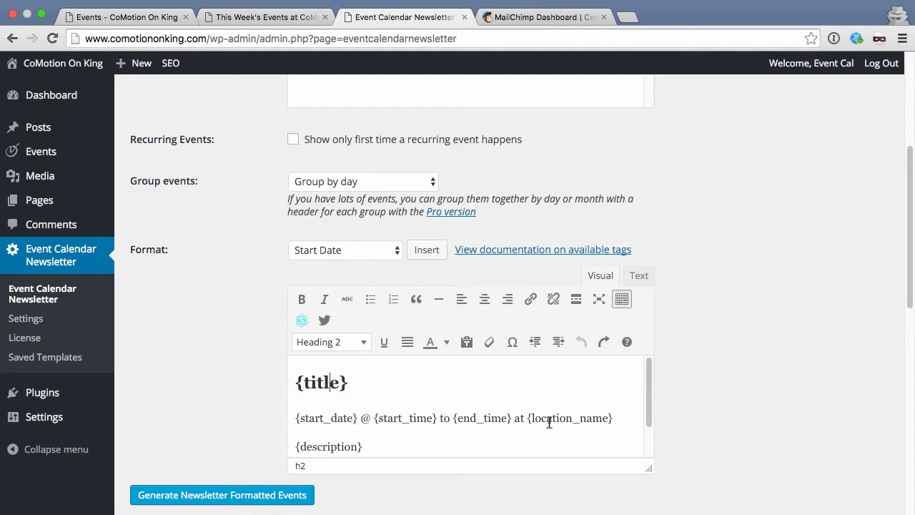
{"action": "scroll", "coordinate": [534, 422], "scroll_direction": "down", "scroll_amount": 2}
{"action": "scroll", "coordinate": [534, 422], "scroll_direction": "up", "scroll_amount": 2}
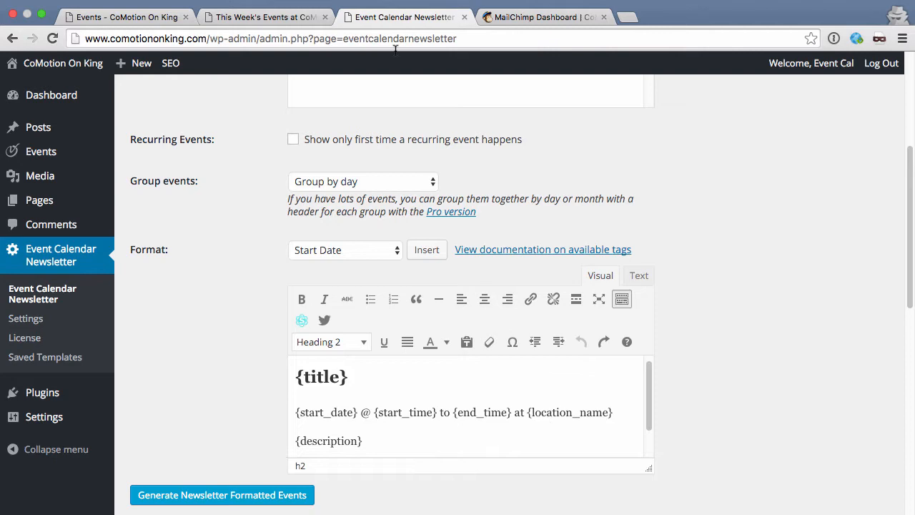
{"action": "left_click", "coordinate": [276, 17]}
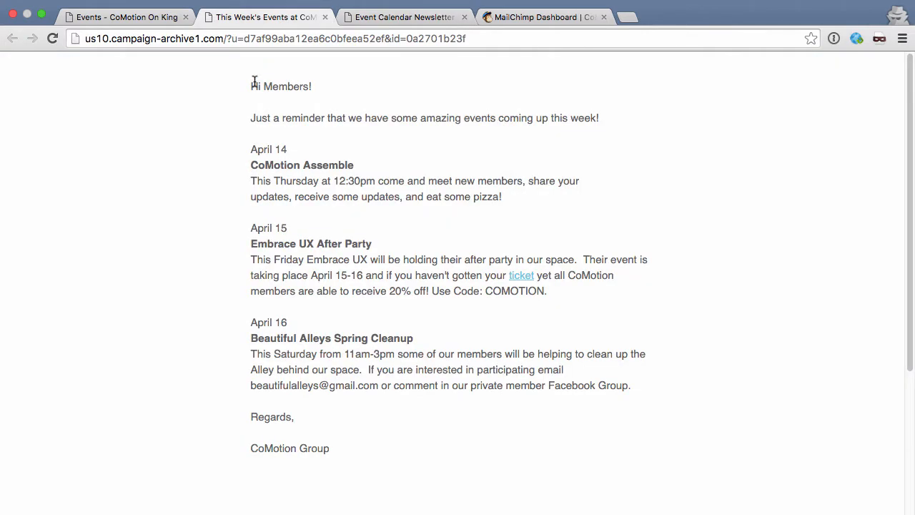
{"action": "left_click", "coordinate": [384, 18]}
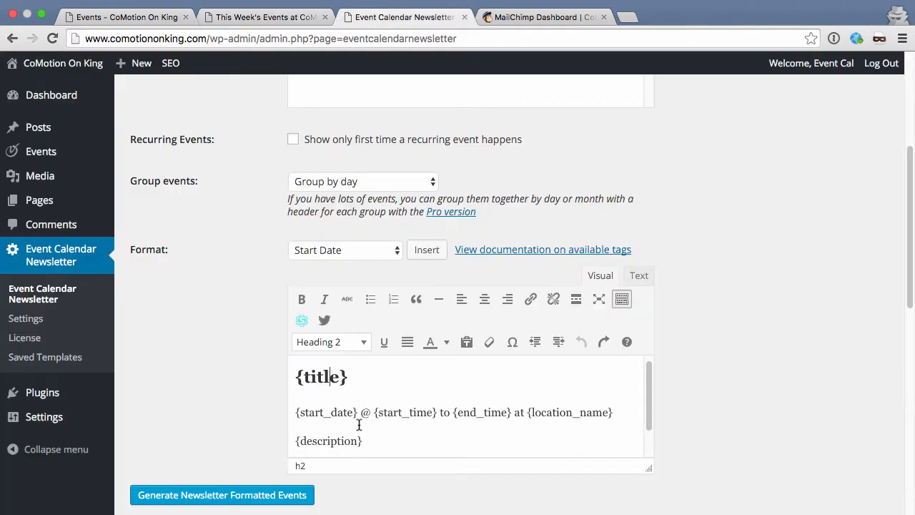
{"action": "left_click_drag", "start_coordinate": [349, 377], "coordinate": [291, 375]}
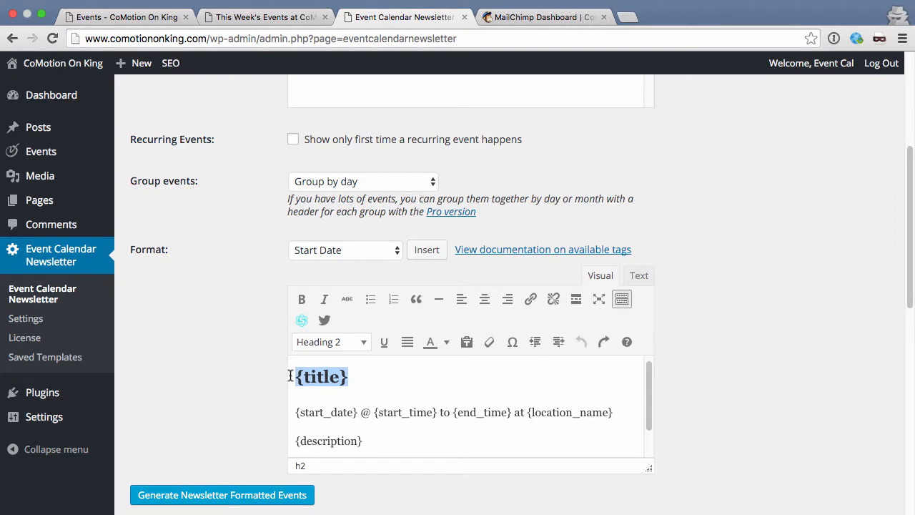
{"action": "left_click", "coordinate": [363, 343]}
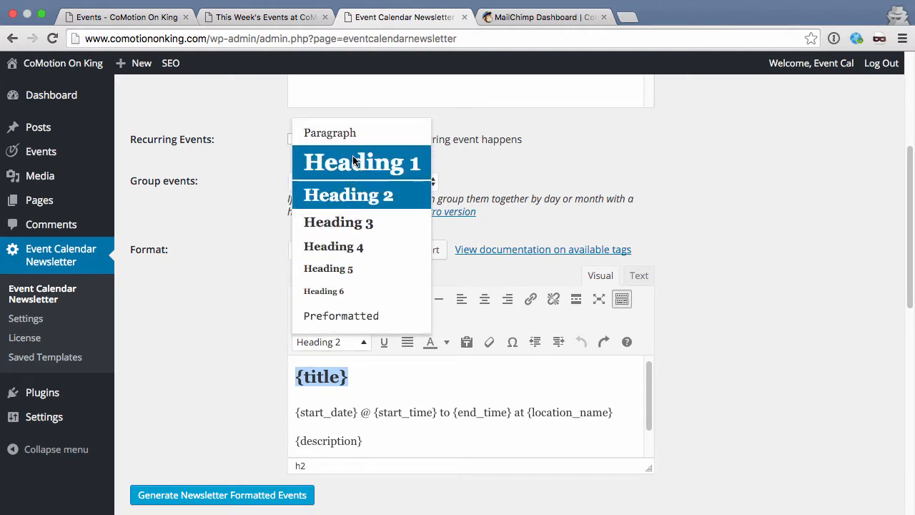
{"action": "left_click", "coordinate": [357, 136]}
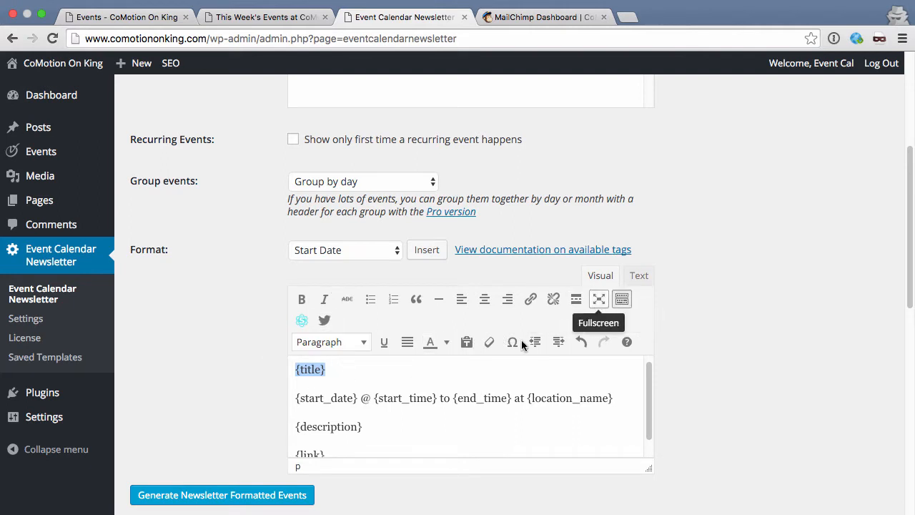
{"action": "left_click", "coordinate": [337, 369]}
{"action": "left_click_drag", "start_coordinate": [338, 369], "coordinate": [295, 368]}
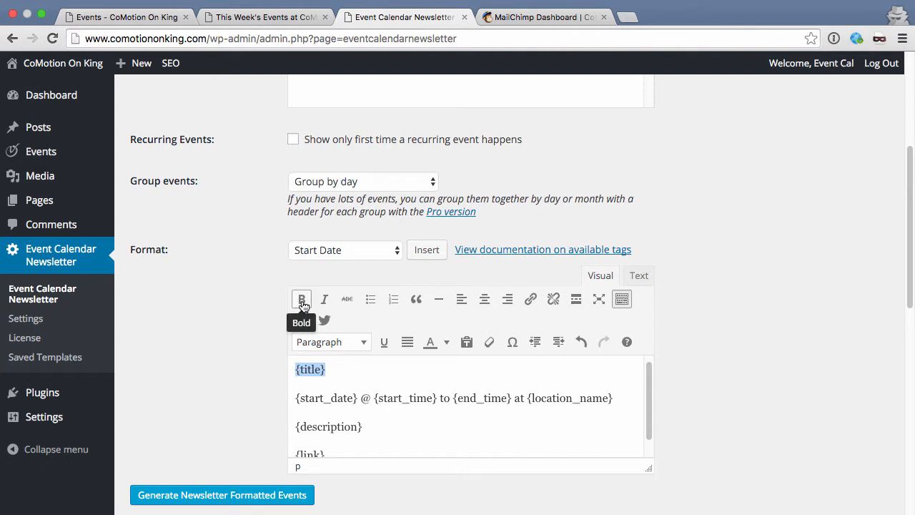
{"action": "left_click", "coordinate": [301, 299]}
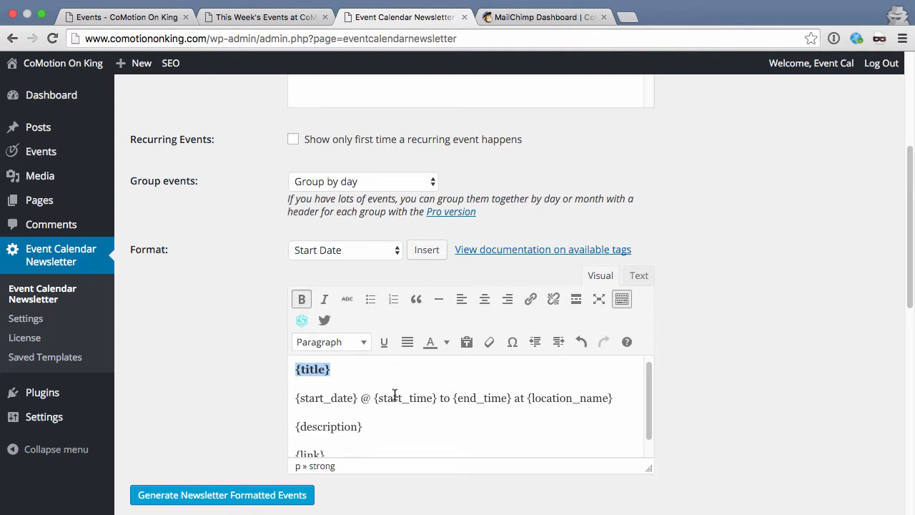
Step: Strip {start_date}, end time and location so {start_time} sits alone under {title}
{"action": "left_click_drag", "start_coordinate": [373, 397], "coordinate": [288, 394]}
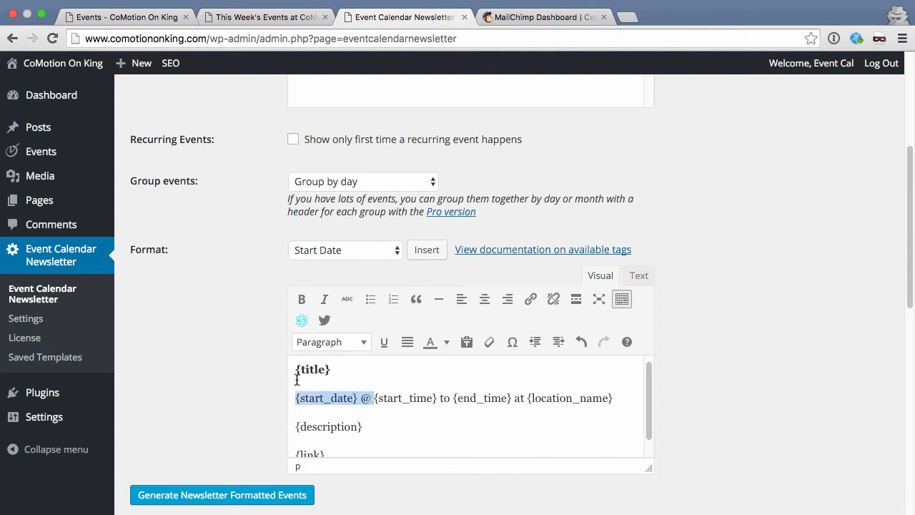
{"action": "key", "text": "BackSpace"}
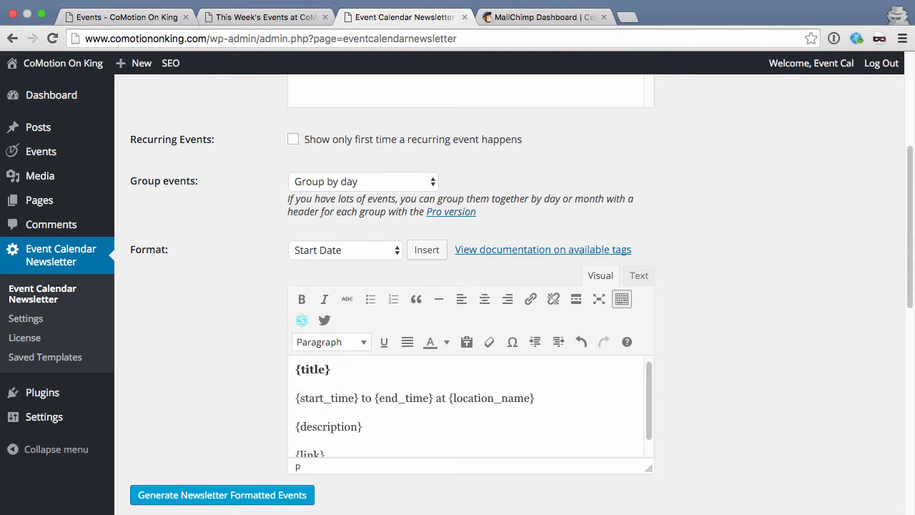
{"action": "key", "text": "BackSpace"}
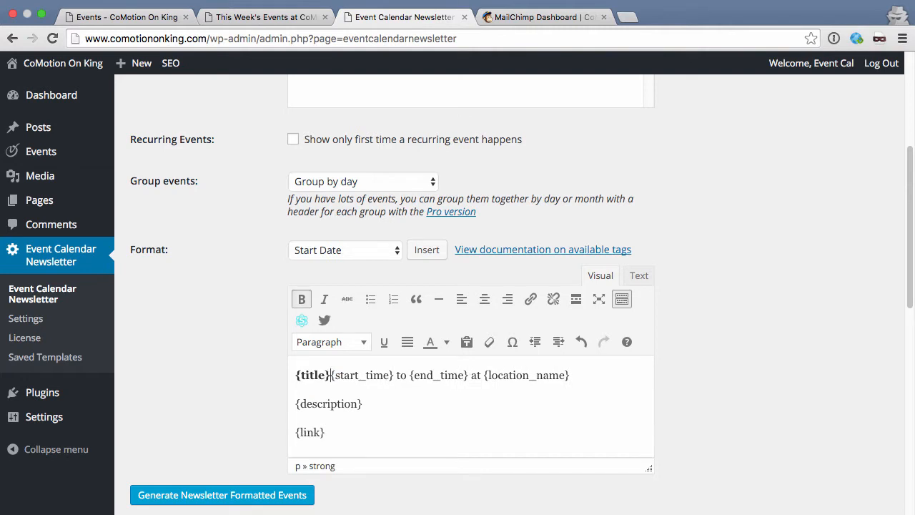
{"action": "key", "text": "shift+Return"}
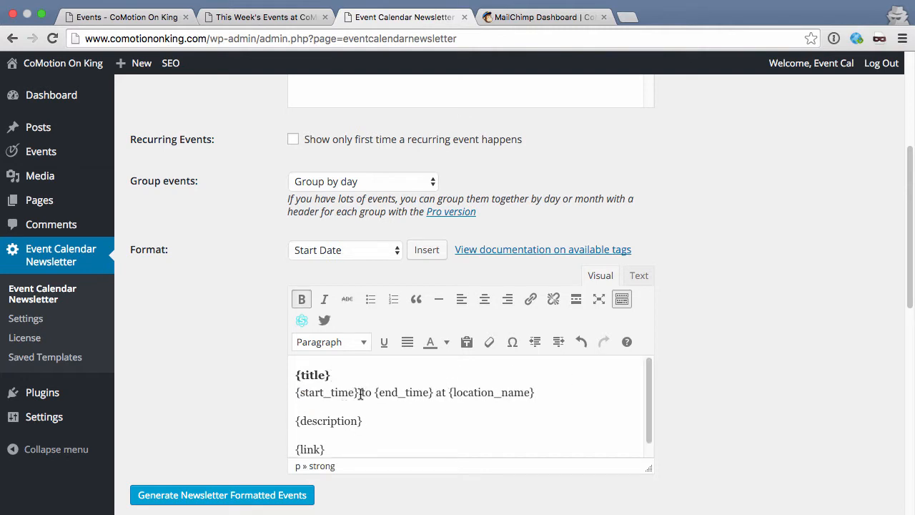
{"action": "left_click_drag", "start_coordinate": [360, 392], "coordinate": [551, 390]}
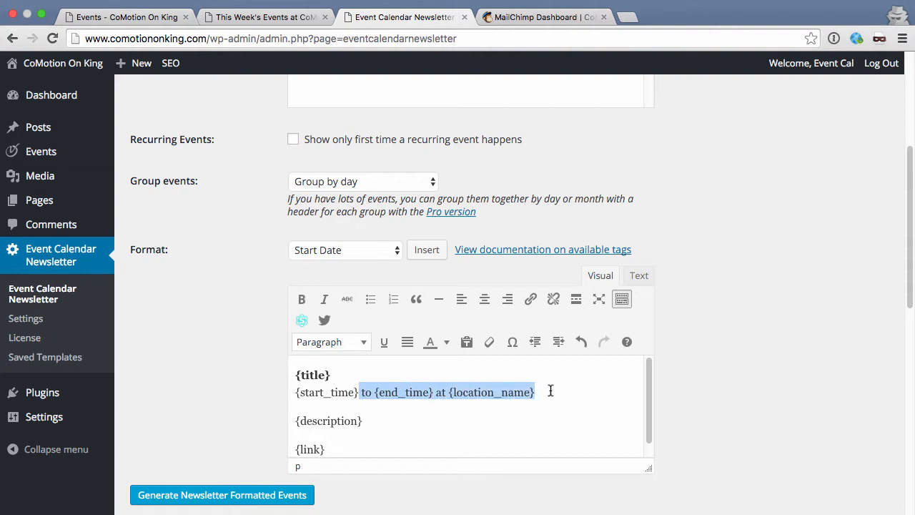
{"action": "key", "text": "BackSpace"}
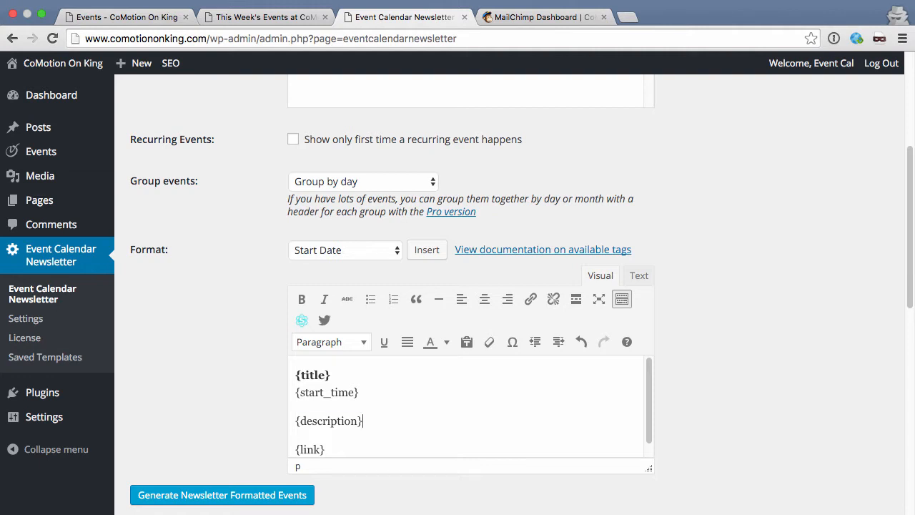
Step: Delete the {description} line, leaving an empty line above {link}
{"action": "triple_click", "coordinate": [363, 420]}
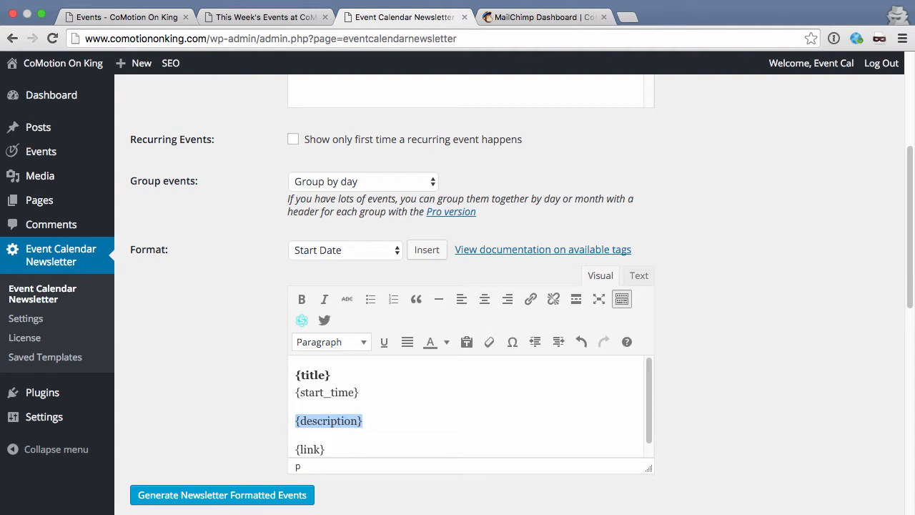
{"action": "key", "text": "BackSpace"}
{"action": "key", "text": "BackSpace"}
{"action": "key", "text": "shift+Return"}
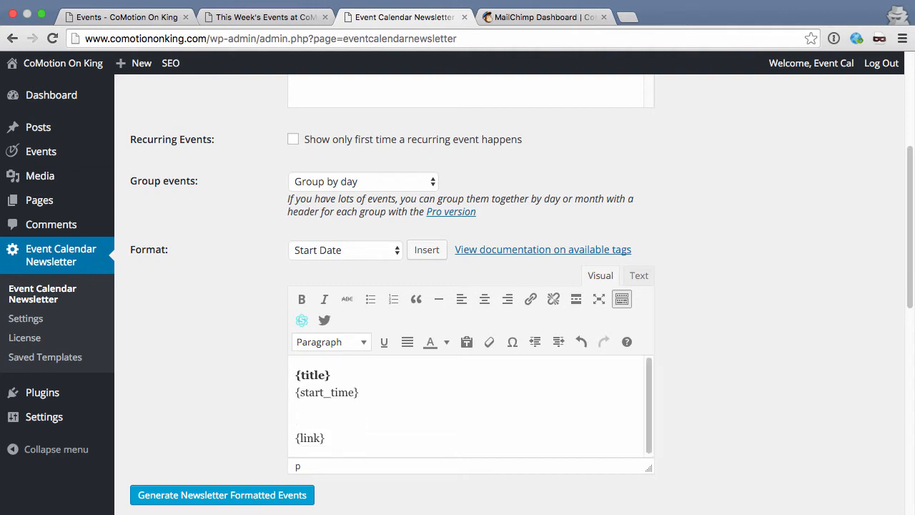
Step: Insert the {excerpt} tag into the event format after {start_time}
{"action": "left_click", "coordinate": [319, 249]}
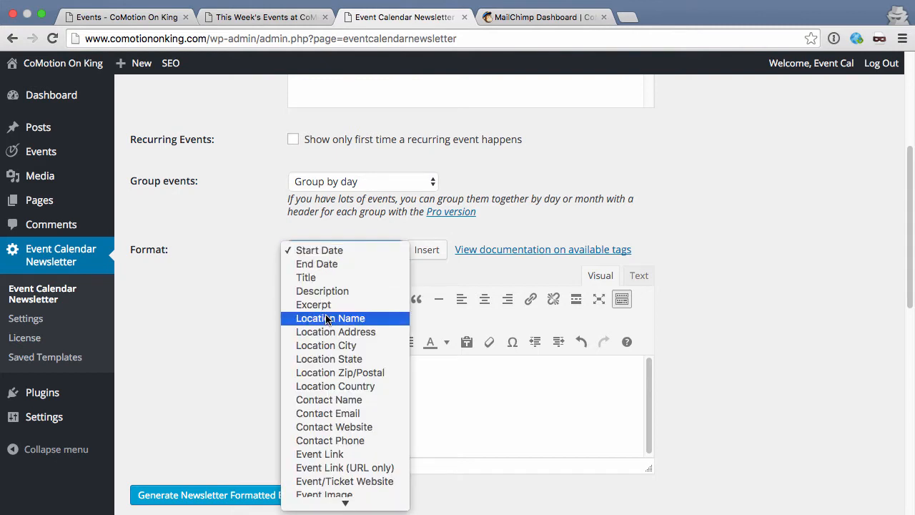
{"action": "left_click", "coordinate": [315, 291]}
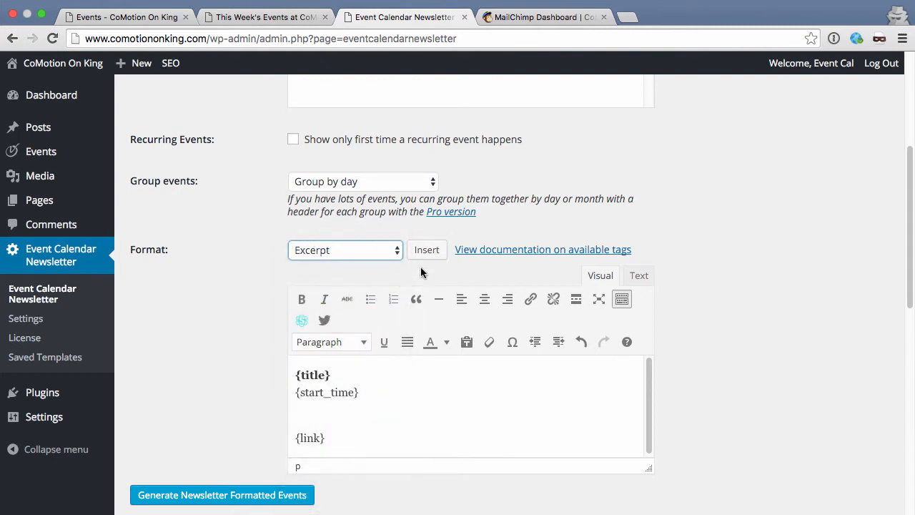
{"action": "left_click", "coordinate": [425, 252]}
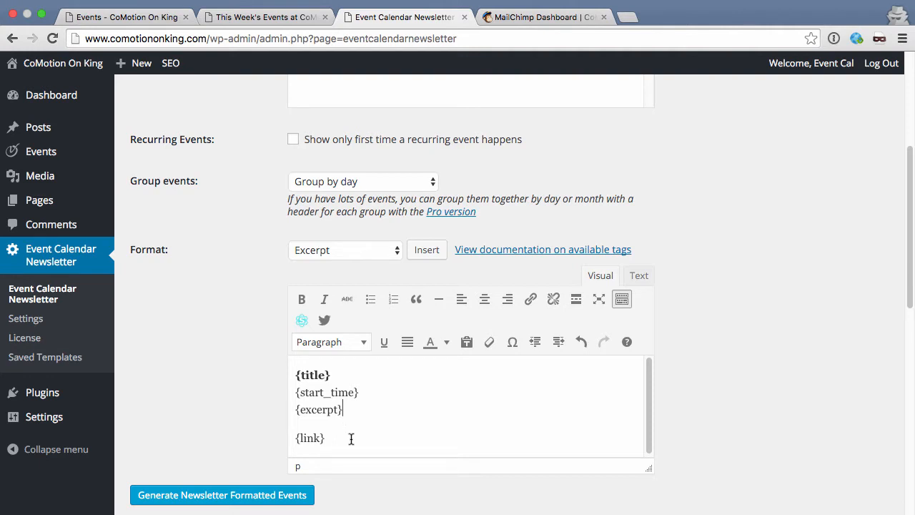
{"action": "left_click", "coordinate": [299, 20]}
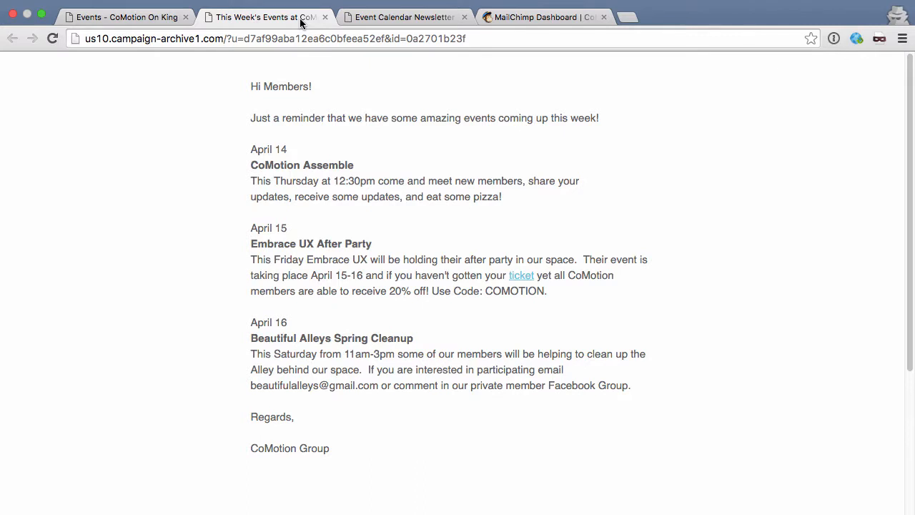
{"action": "left_click", "coordinate": [394, 19]}
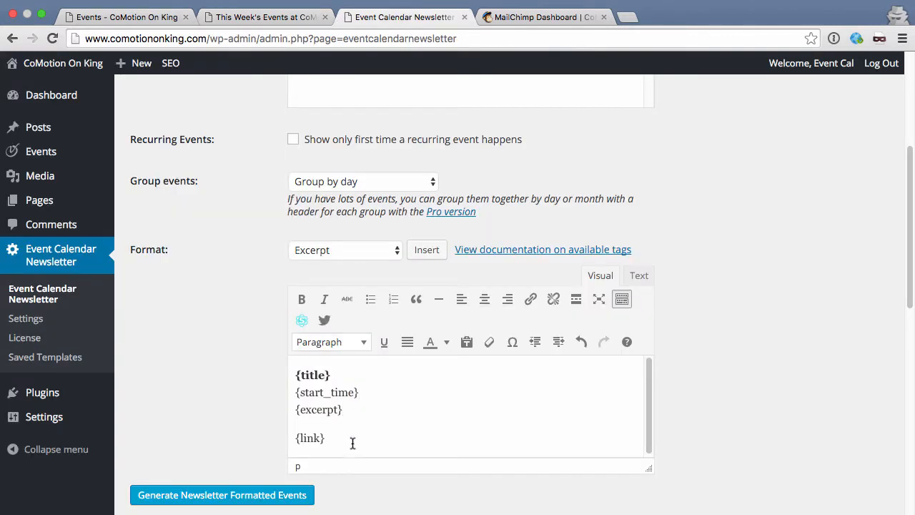
Step: Delete the {link} tag and generate the newsletter-formatted events
{"action": "left_click_drag", "start_coordinate": [353, 439], "coordinate": [369, 412]}
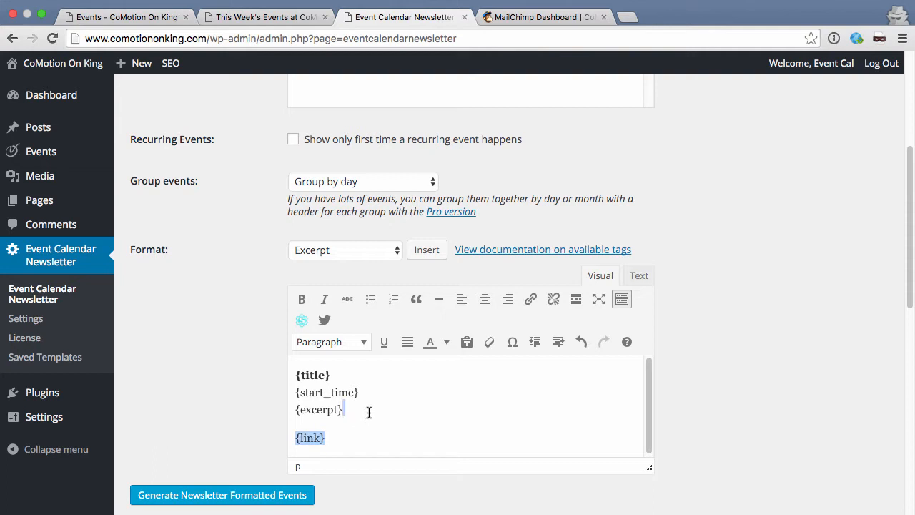
{"action": "key", "text": "BackSpace"}
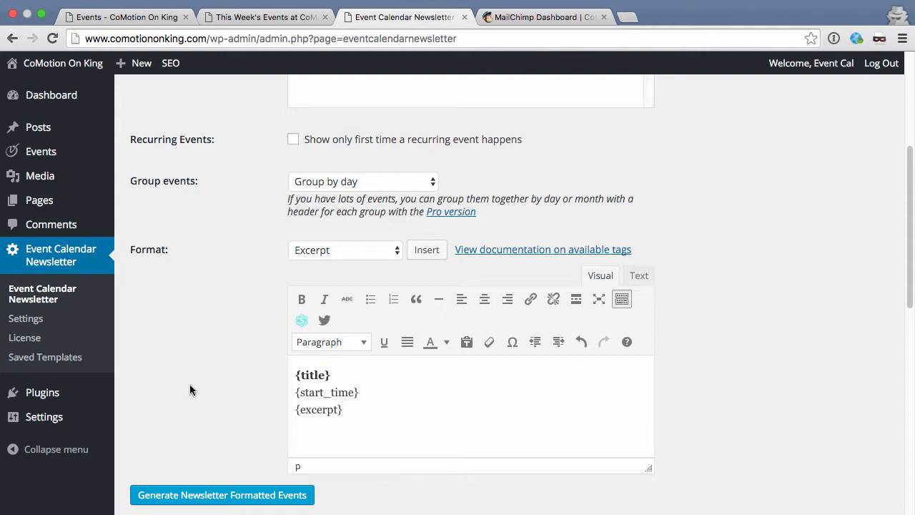
{"action": "scroll", "coordinate": [190, 389], "scroll_direction": "down", "scroll_amount": 2}
{"action": "left_click", "coordinate": [205, 435]}
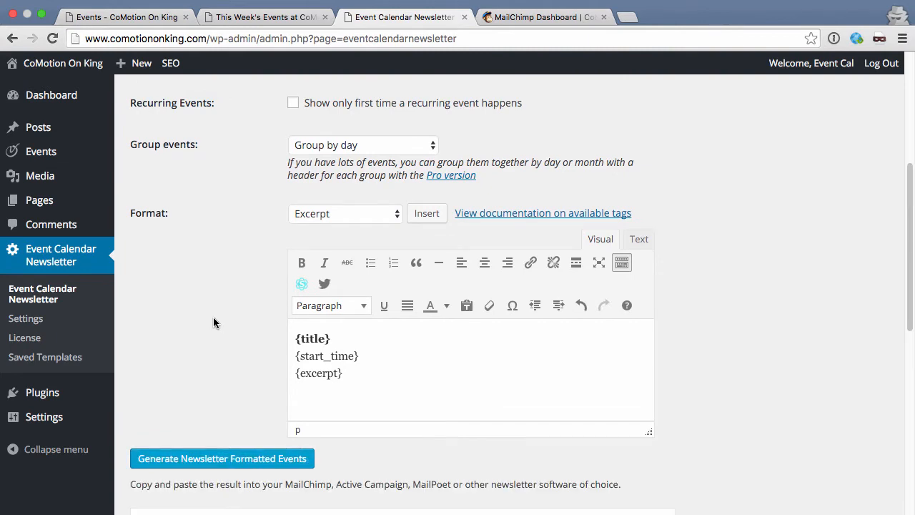
Step: Compare the generated Result with the This Week's Events sample, then open the plugin Settings
{"action": "scroll", "coordinate": [213, 322], "scroll_direction": "down", "scroll_amount": 10}
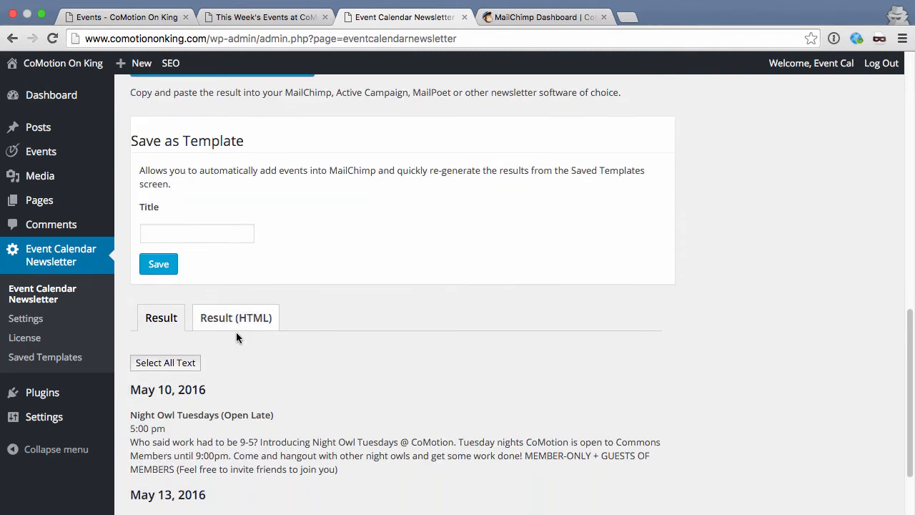
{"action": "scroll", "coordinate": [369, 406], "scroll_direction": "down", "scroll_amount": 2}
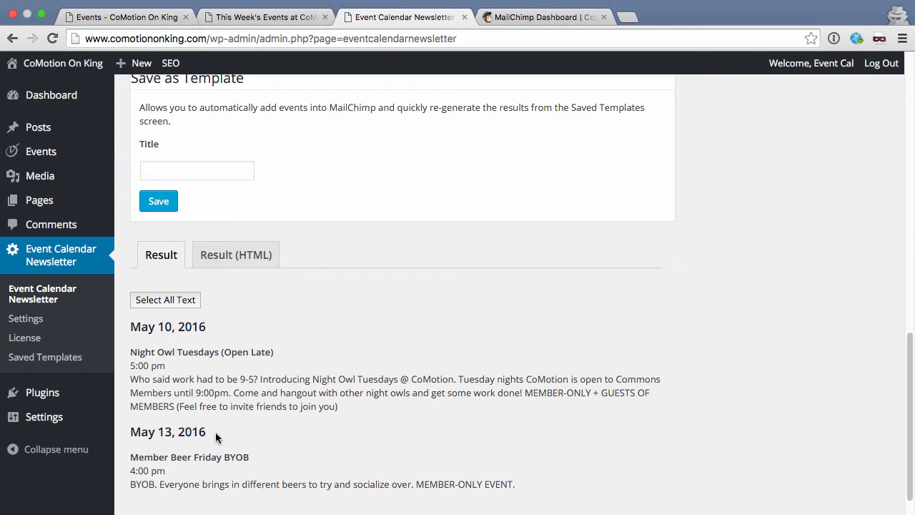
{"action": "left_click", "coordinate": [257, 17]}
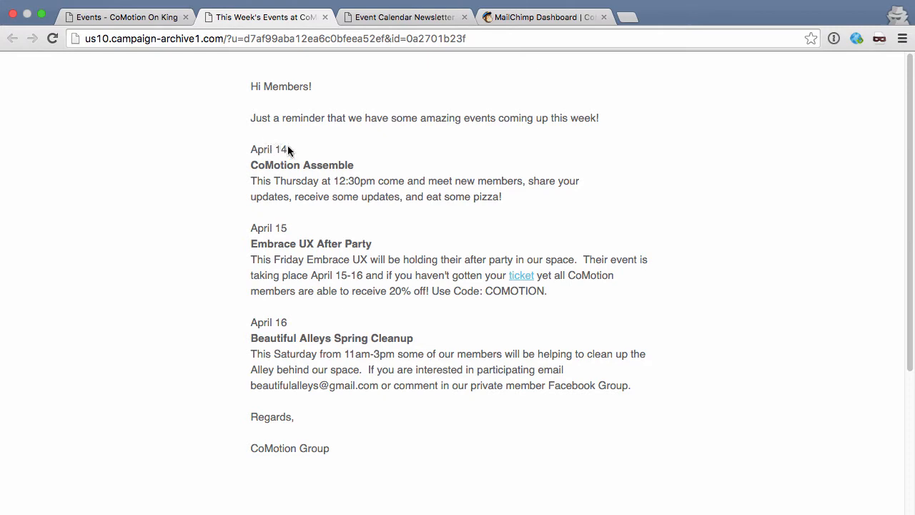
{"action": "left_click", "coordinate": [380, 18]}
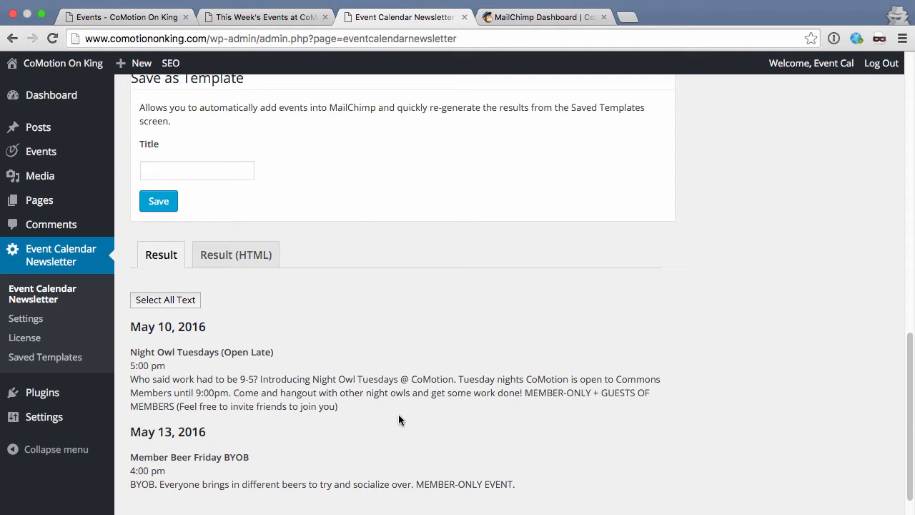
{"action": "left_click", "coordinate": [28, 319]}
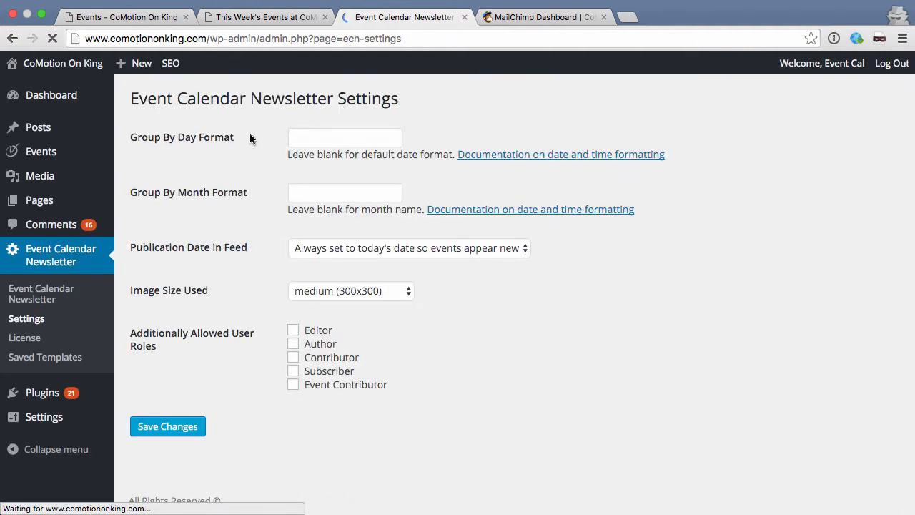
{"action": "left_click", "coordinate": [365, 137]}
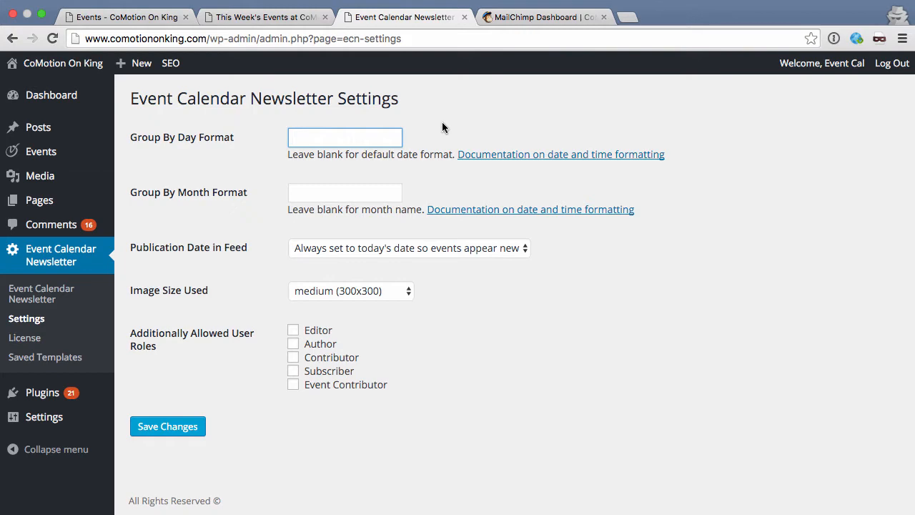
Step: Read the WordPress Codex date and time formatting table for format codes
{"action": "left_click", "coordinate": [506, 156]}
{"action": "scroll", "coordinate": [223, 367], "scroll_direction": "down", "scroll_amount": 5}
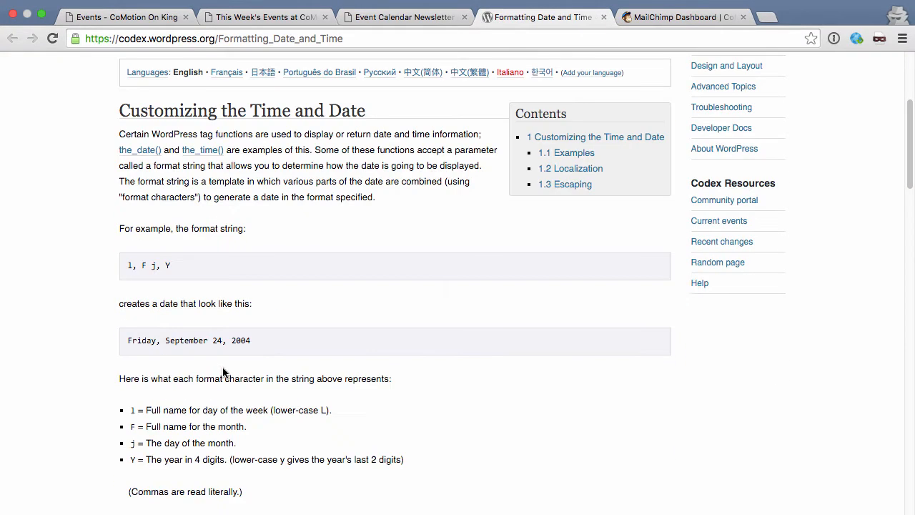
{"action": "scroll", "coordinate": [223, 367], "scroll_direction": "down", "scroll_amount": 5}
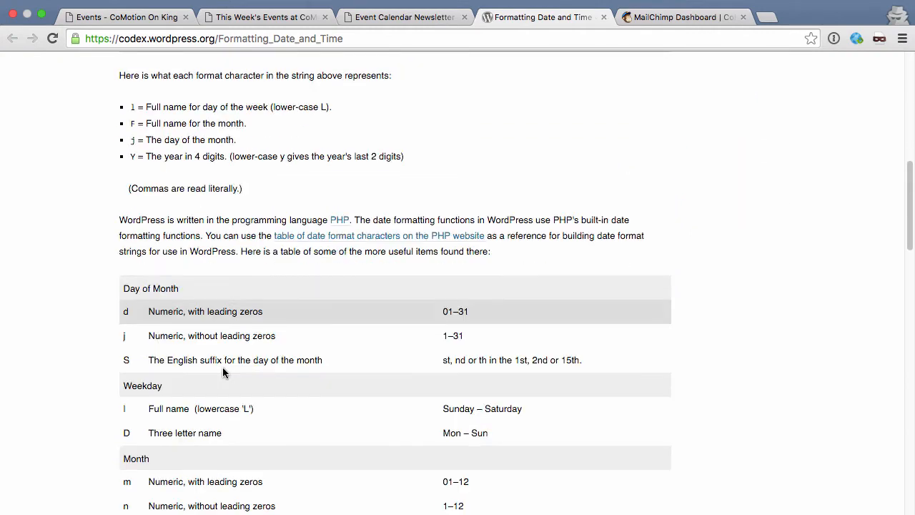
{"action": "scroll", "coordinate": [86, 376], "scroll_direction": "down", "scroll_amount": 2}
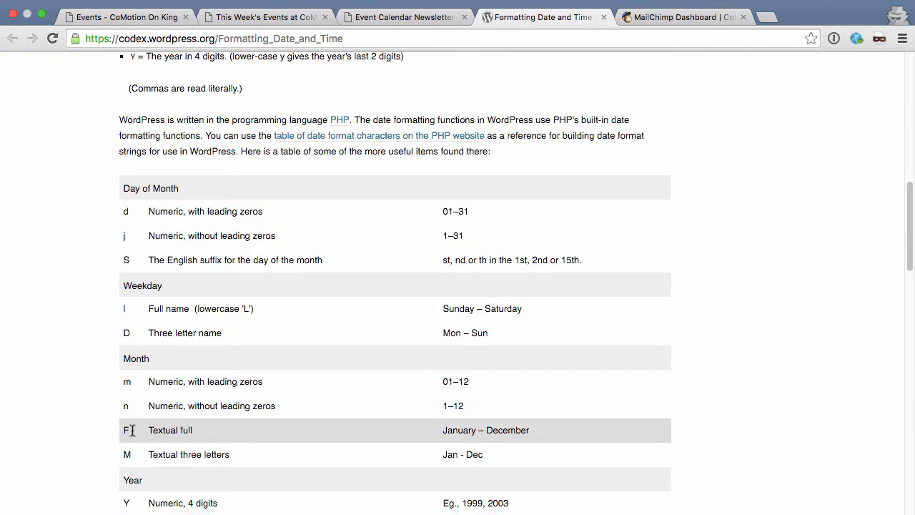
Step: Type F j into the Group By Day Format field, checking the codes reference
{"action": "left_click", "coordinate": [402, 16]}
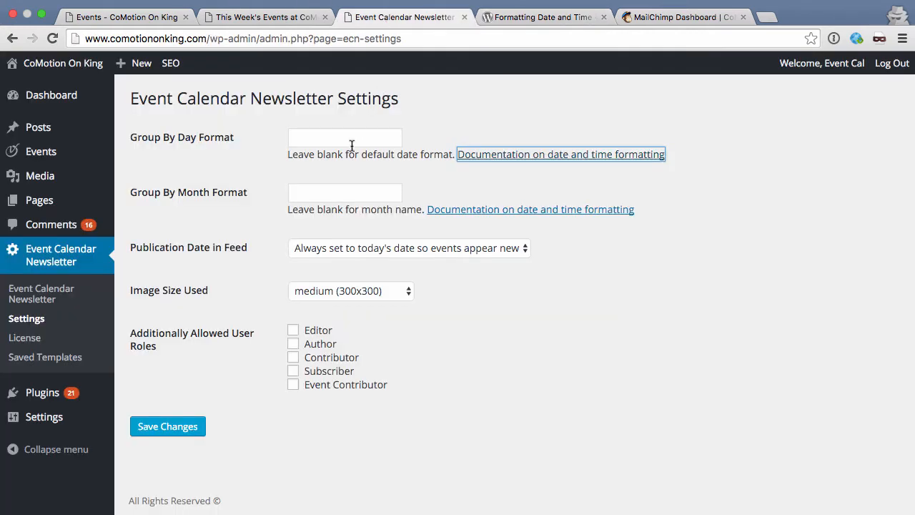
{"action": "left_click", "coordinate": [333, 136]}
{"action": "type", "text": "F"}
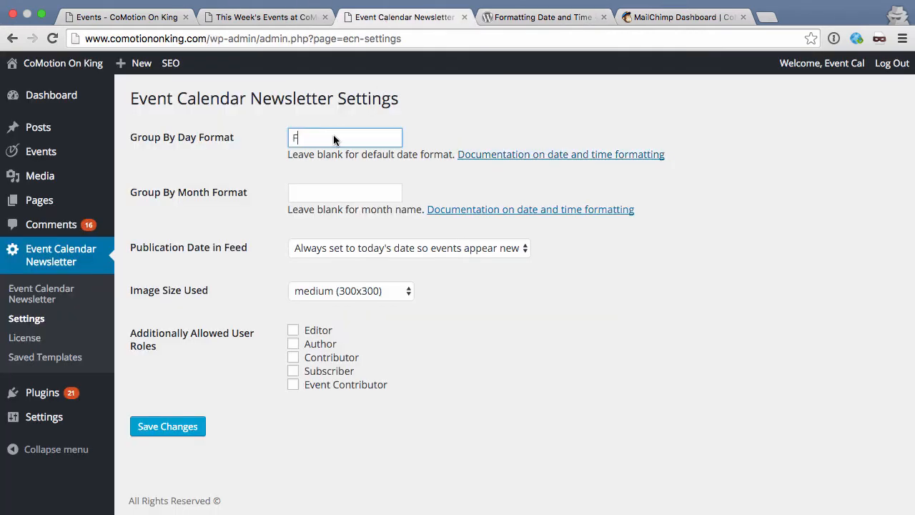
{"action": "left_click", "coordinate": [525, 16]}
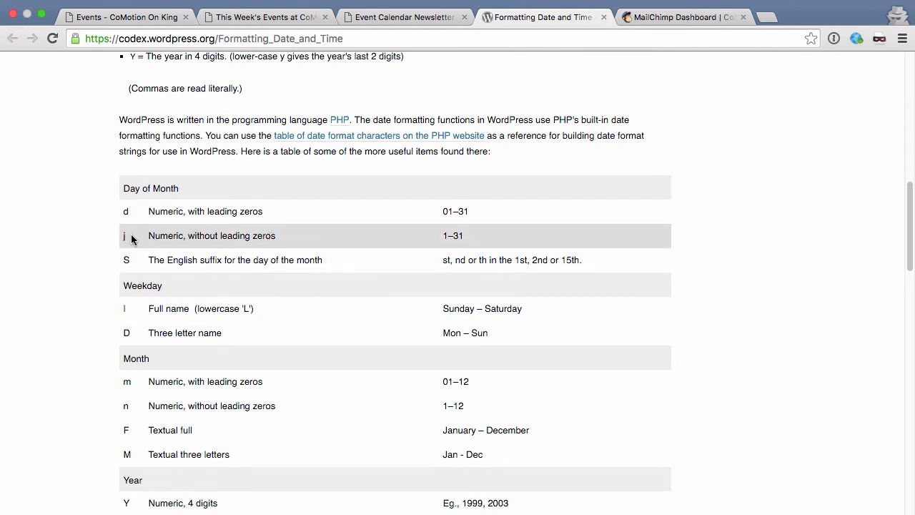
{"action": "left_click", "coordinate": [360, 20]}
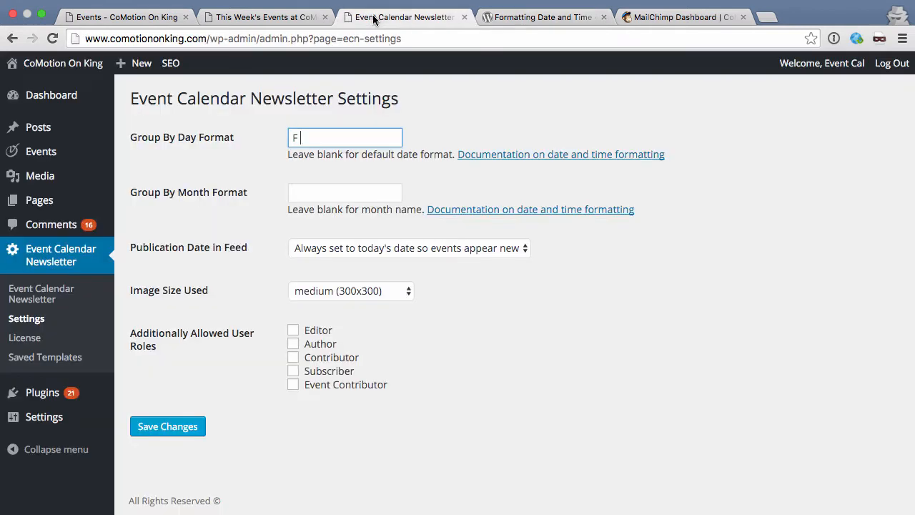
{"action": "type", "text": "j"}
{"action": "left_click", "coordinate": [504, 17]}
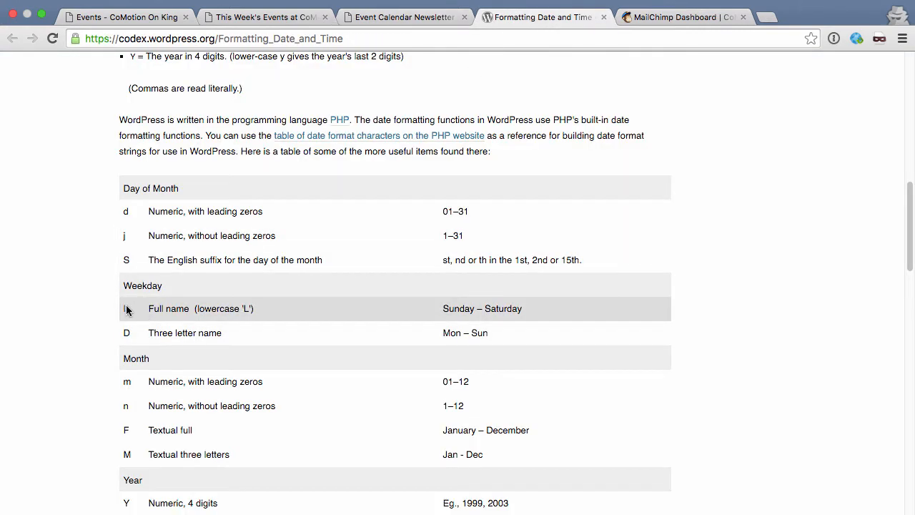
{"action": "left_click", "coordinate": [405, 17]}
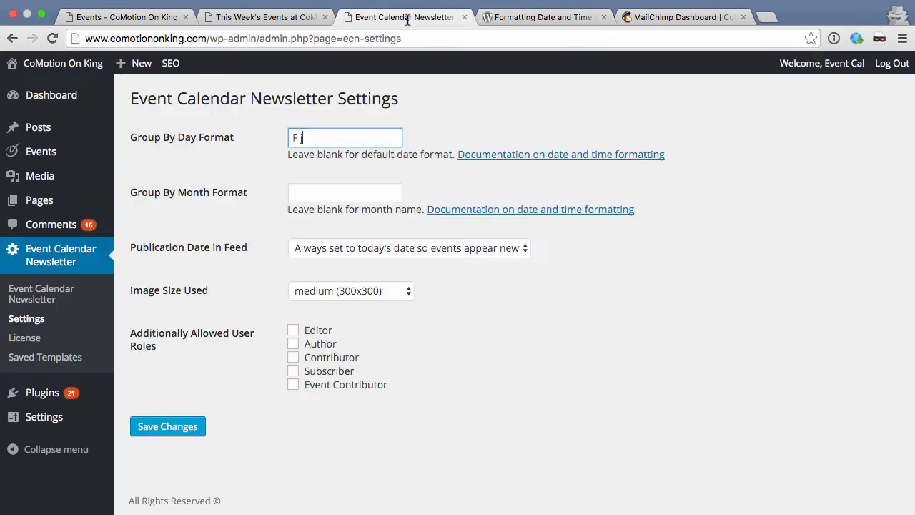
Step: Keep the Group By Day Format as F j and save the settings
{"action": "left_click_drag", "start_coordinate": [343, 139], "coordinate": [266, 140]}
{"action": "type", "text": "l"}
{"action": "key", "text": "super+z"}
{"action": "left_click", "coordinate": [262, 214]}
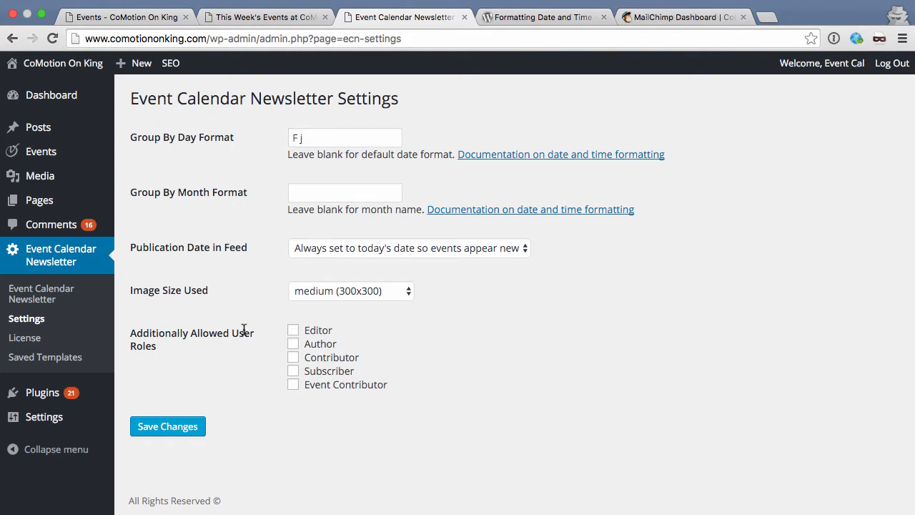
{"action": "left_click", "coordinate": [183, 426]}
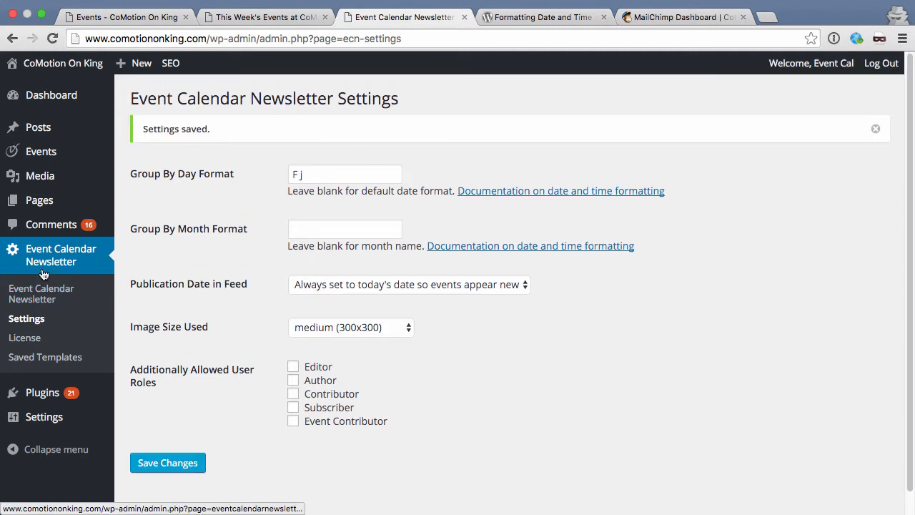
Step: Regenerate the formatted events and review the May 10 and May 13 day groups
{"action": "left_click", "coordinate": [43, 291]}
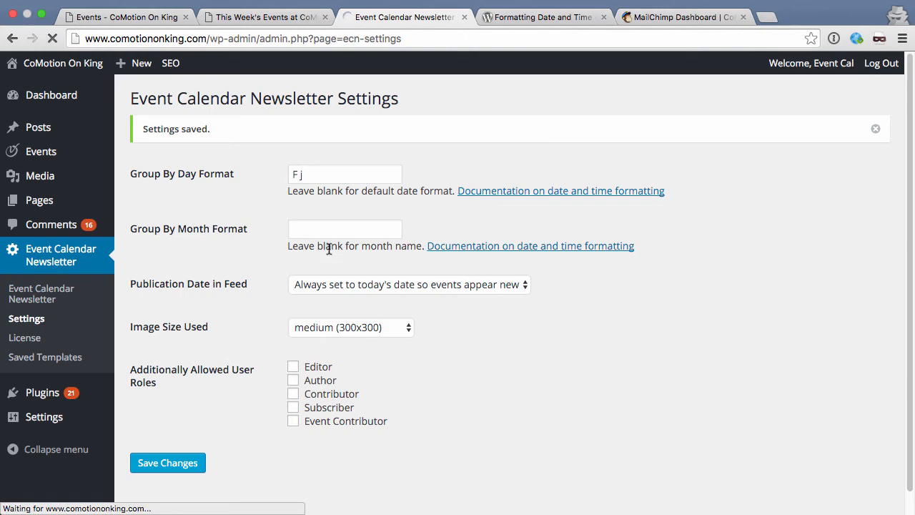
{"action": "scroll", "coordinate": [268, 252], "scroll_direction": "down", "scroll_amount": 5}
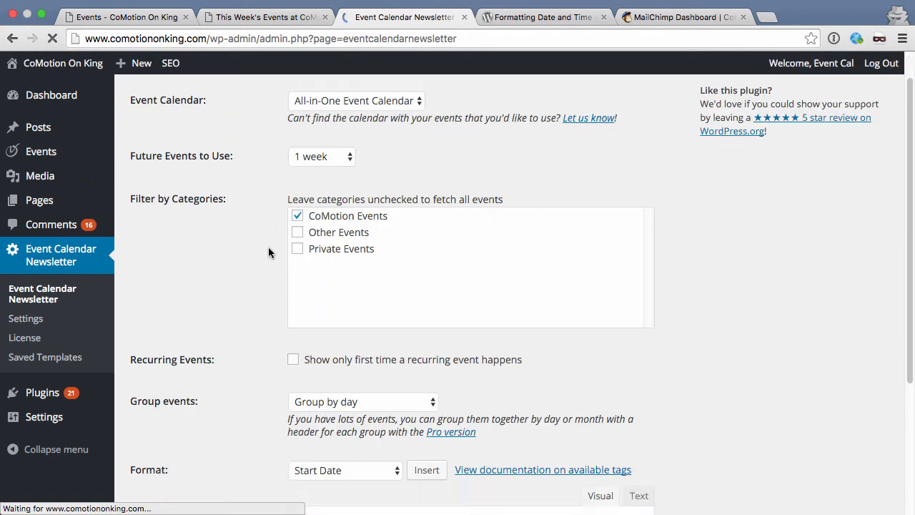
{"action": "scroll", "coordinate": [268, 251], "scroll_direction": "down", "scroll_amount": 2}
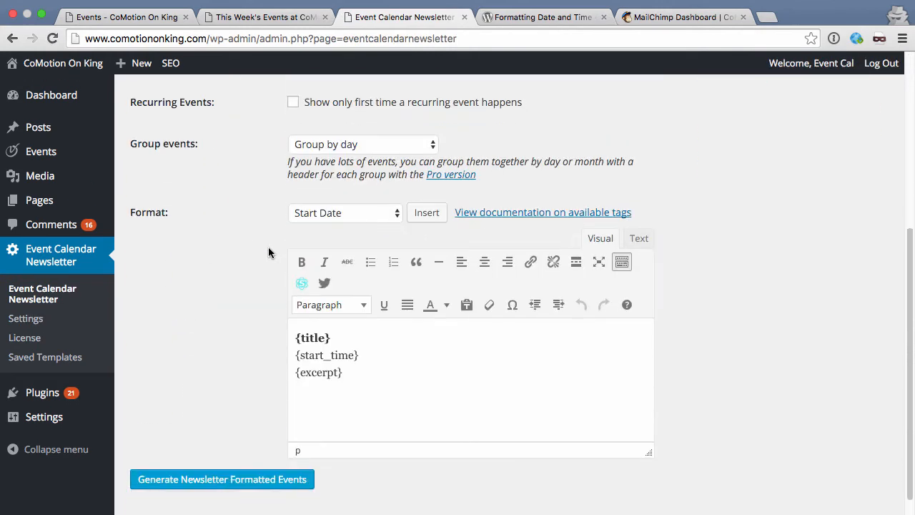
{"action": "left_click", "coordinate": [304, 468]}
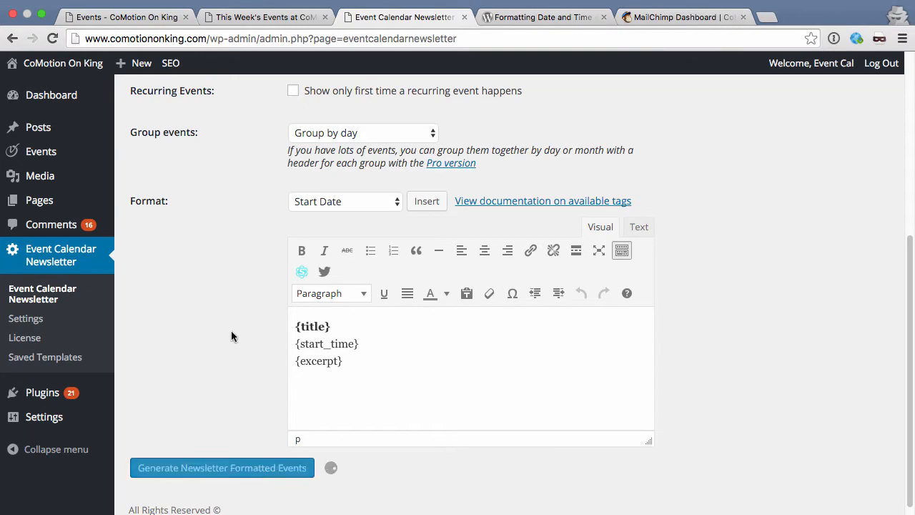
{"action": "scroll", "coordinate": [231, 336], "scroll_direction": "down", "scroll_amount": 10}
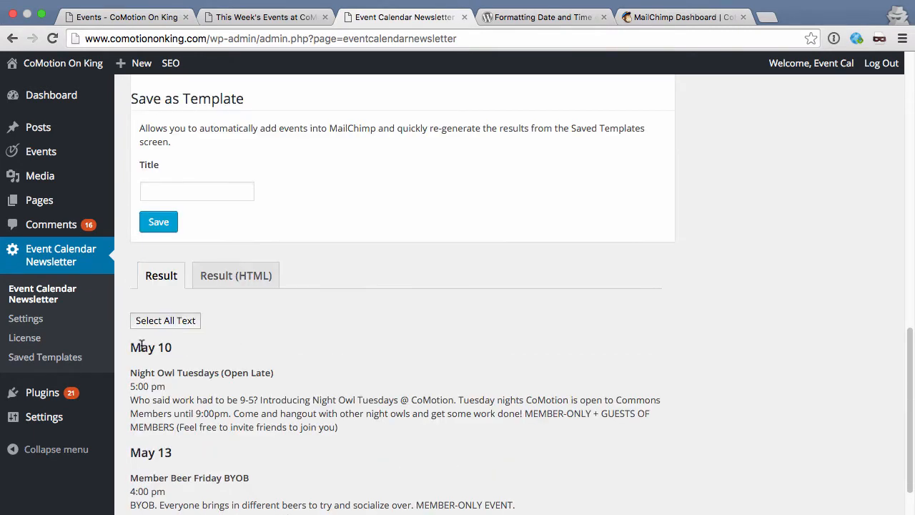
{"action": "scroll", "coordinate": [335, 357], "scroll_direction": "down", "scroll_amount": 2}
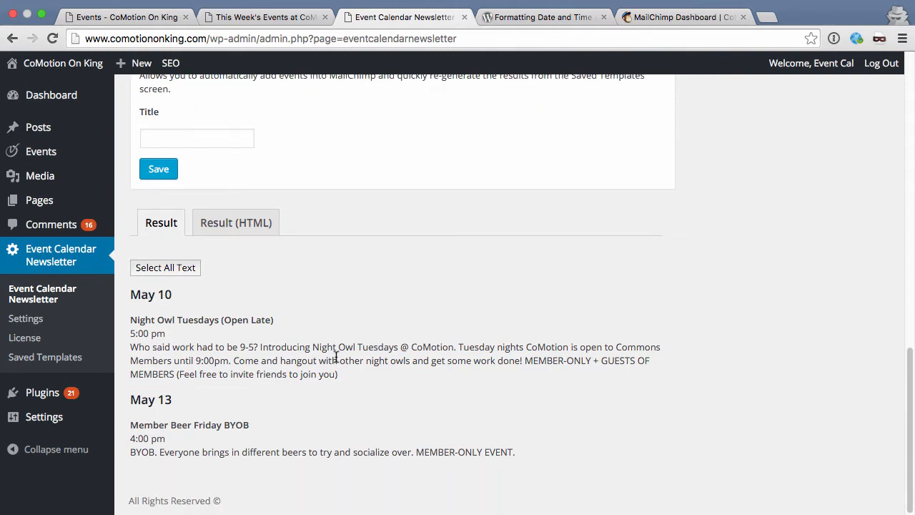
{"action": "scroll", "coordinate": [335, 356], "scroll_direction": "up", "scroll_amount": 3}
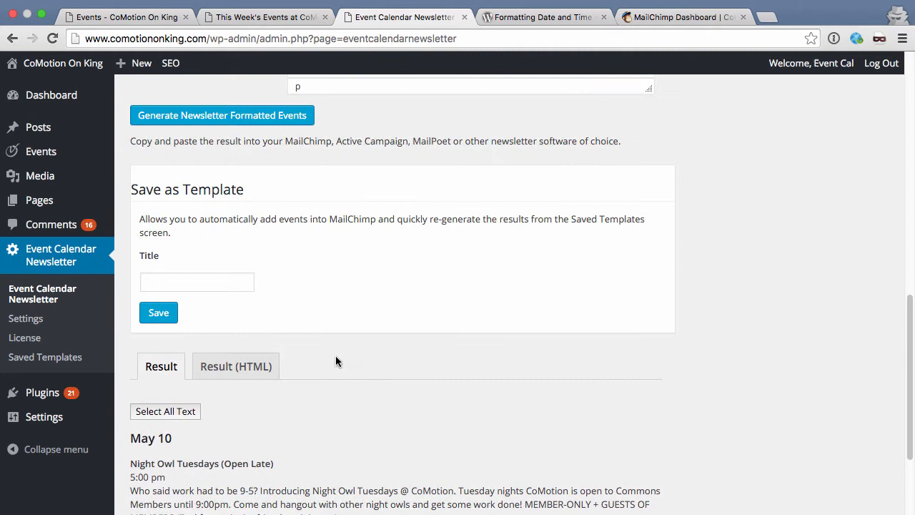
Step: Save the events as template 'Next week's events' and view it in Saved Templates
{"action": "left_click", "coordinate": [215, 282]}
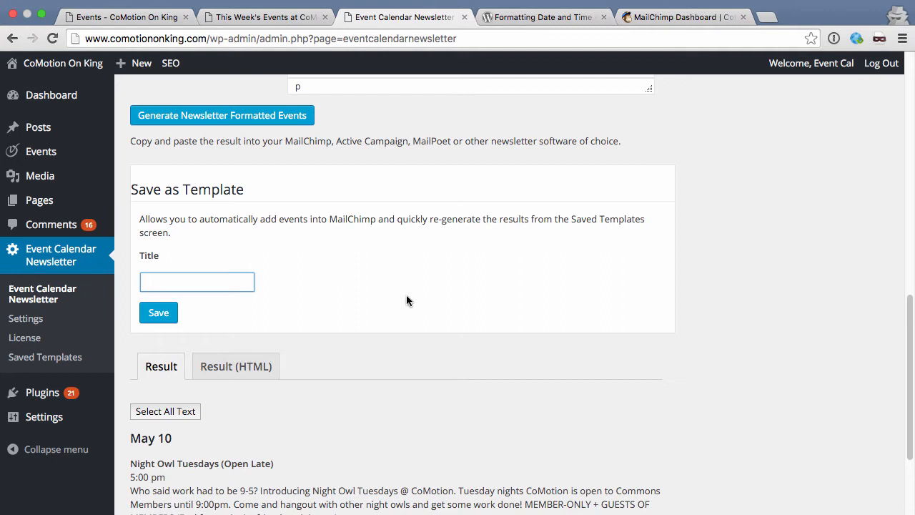
{"action": "type", "text": "Ne"}
{"action": "type", "text": "xt week's events"}
{"action": "left_click", "coordinate": [159, 312]}
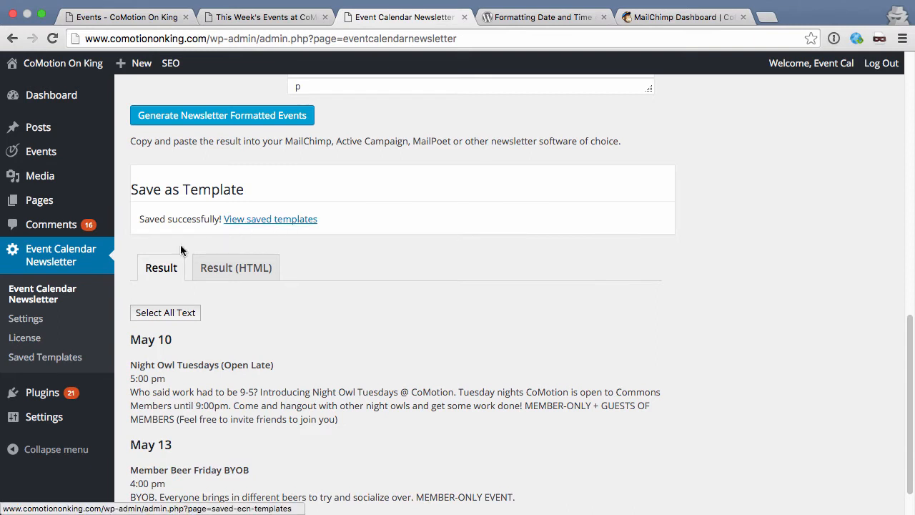
{"action": "left_click", "coordinate": [51, 359]}
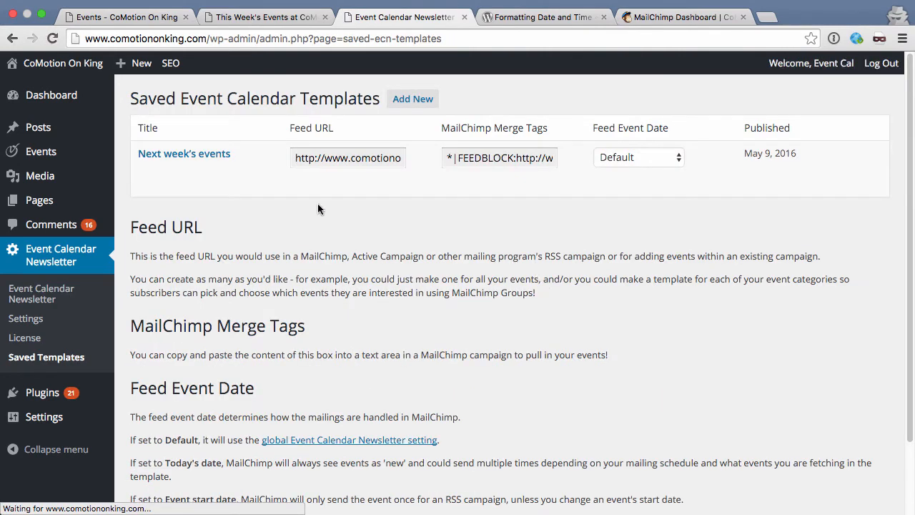
Step: Copy the 'Next week's events' template feed URL and switch to the MailChimp dashboard
{"action": "mouse_move", "coordinate": [345, 187]}
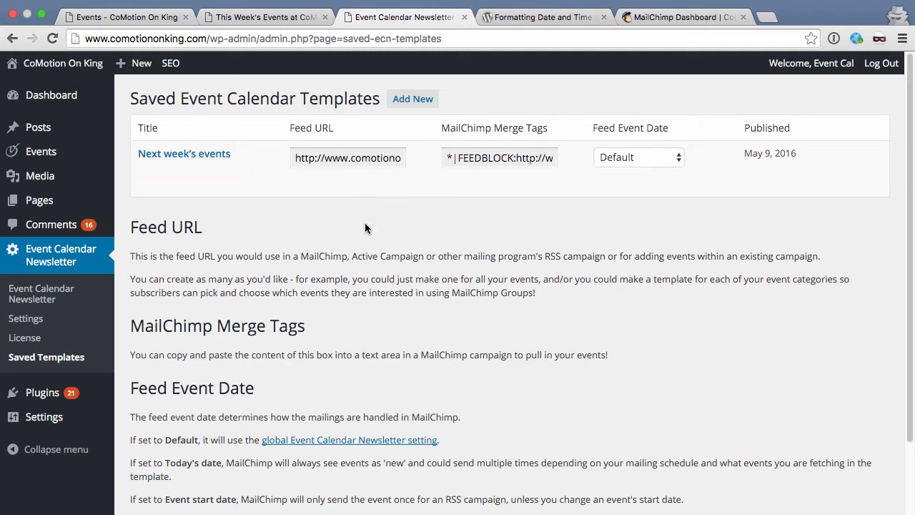
{"action": "mouse_move", "coordinate": [370, 172]}
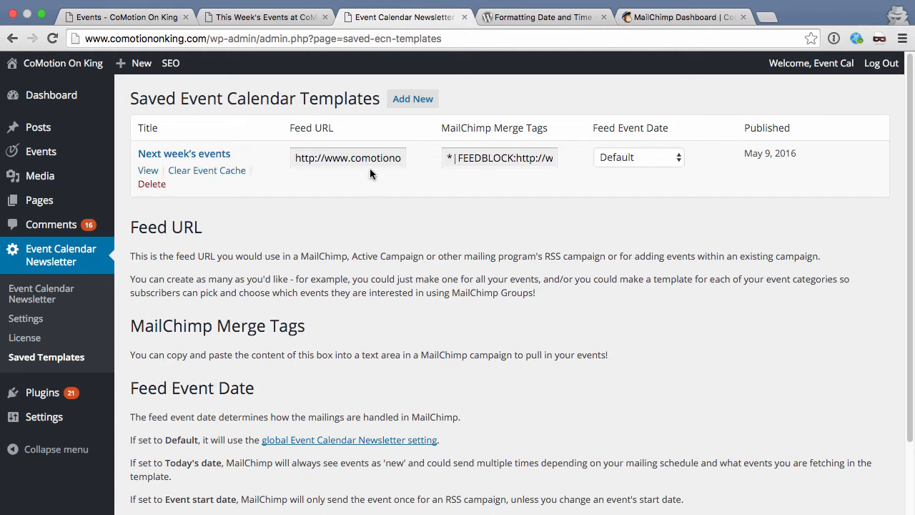
{"action": "left_click", "coordinate": [368, 160]}
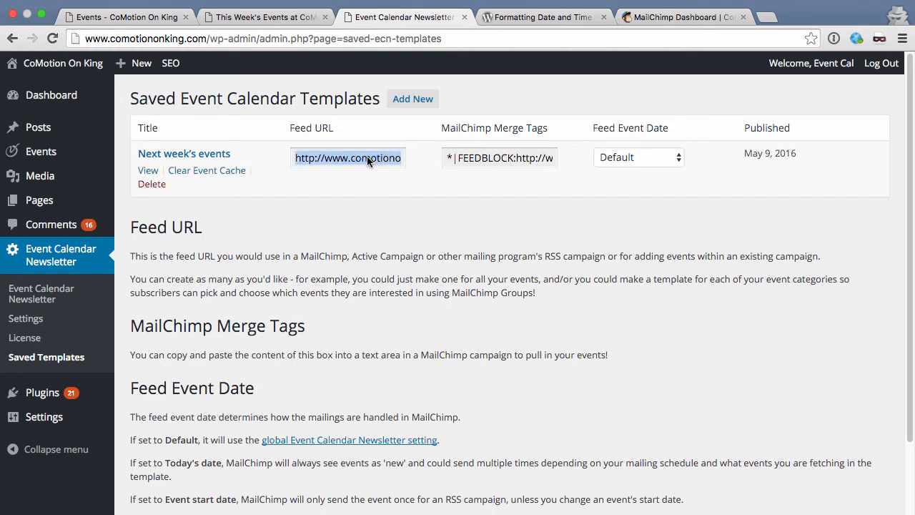
{"action": "left_click", "coordinate": [703, 16]}
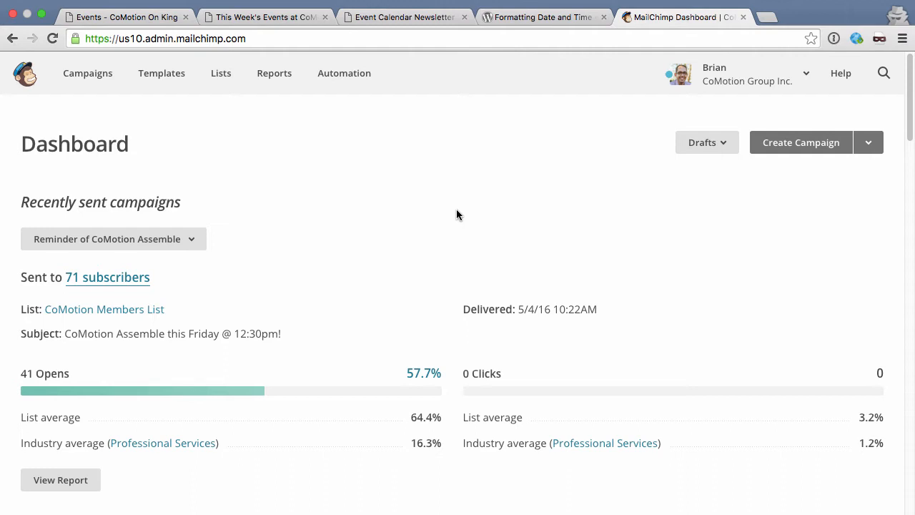
Step: Go from Lists to Campaigns and expand the Create Campaign type dropdown
{"action": "left_click", "coordinate": [226, 76]}
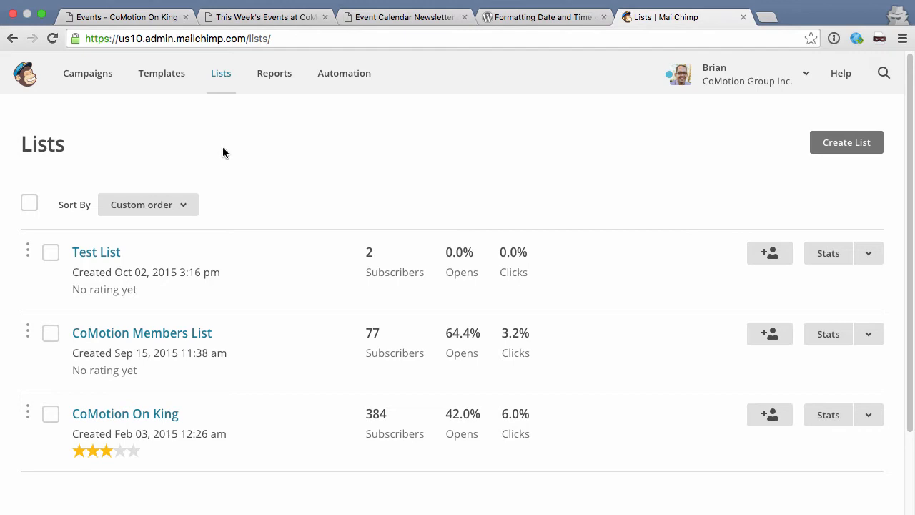
{"action": "left_click", "coordinate": [95, 73]}
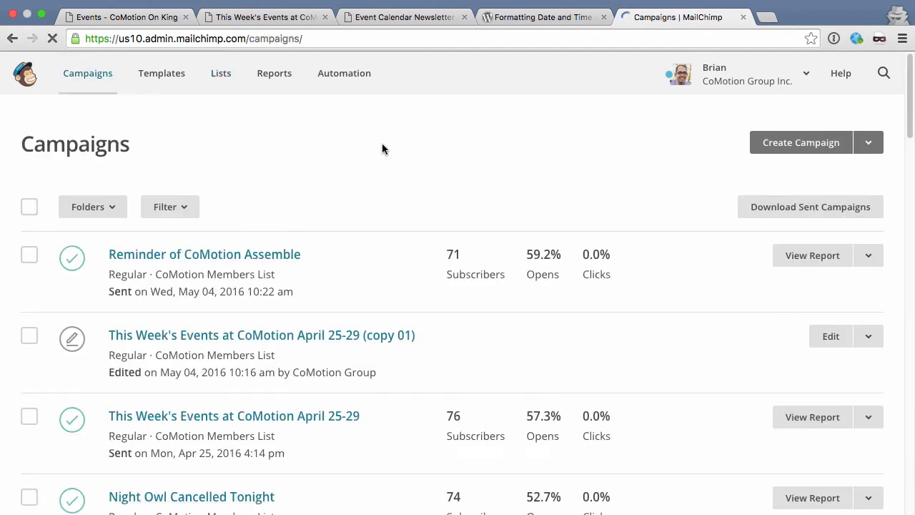
{"action": "left_click", "coordinate": [868, 143]}
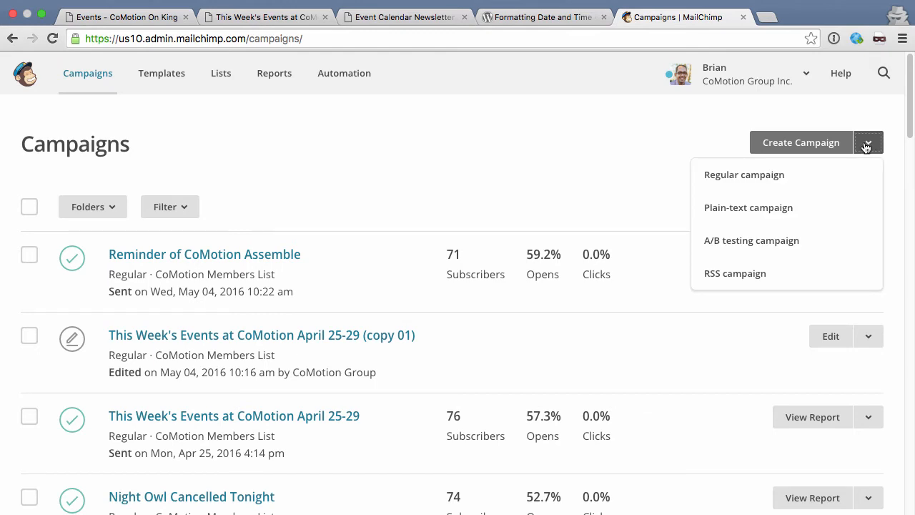
Step: Start a new RSS campaign and paste the next-weeks-events feed URL
{"action": "left_click", "coordinate": [748, 279]}
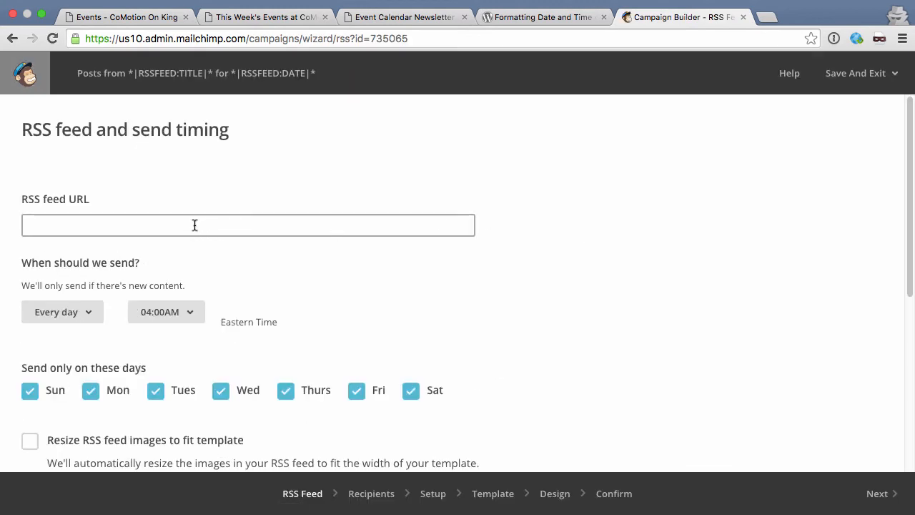
{"action": "left_click", "coordinate": [194, 233]}
{"action": "type", "text": "http://www.comotiononking.com/ecn/next-weeks-events/"}
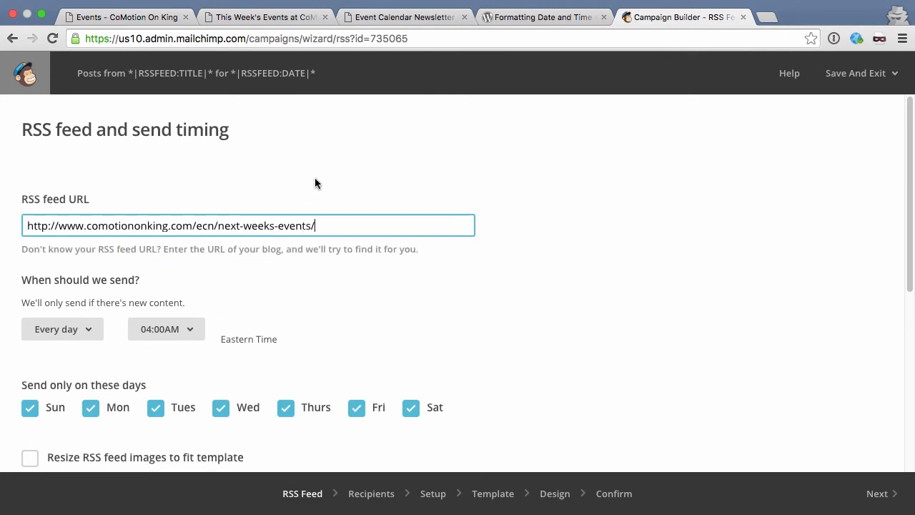
{"action": "left_click", "coordinate": [381, 18]}
{"action": "left_click", "coordinate": [662, 18]}
{"action": "scroll", "coordinate": [281, 297], "scroll_direction": "down", "scroll_amount": 1}
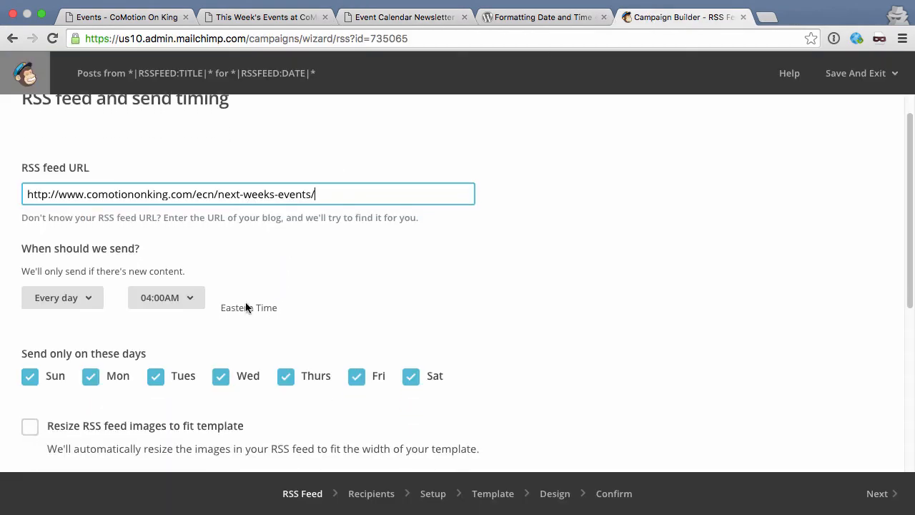
Step: Schedule sending weekly on Sunday at 07:00PM Eastern and continue past the RSS Feed step
{"action": "left_click", "coordinate": [93, 298]}
{"action": "scroll", "coordinate": [79, 331], "scroll_direction": "down", "scroll_amount": 1}
{"action": "left_click", "coordinate": [69, 347]}
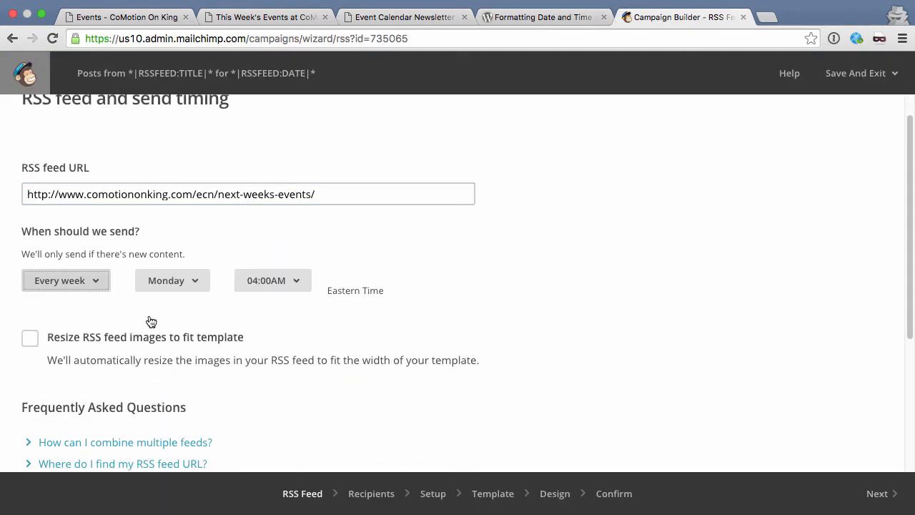
{"action": "left_click", "coordinate": [192, 283]}
{"action": "left_click", "coordinate": [190, 320]}
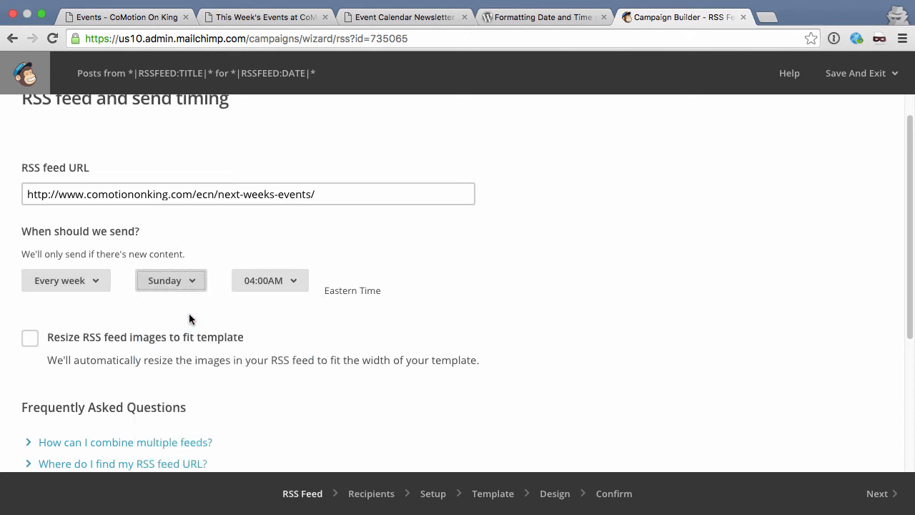
{"action": "left_click", "coordinate": [292, 284]}
{"action": "scroll", "coordinate": [290, 344], "scroll_direction": "down", "scroll_amount": 10}
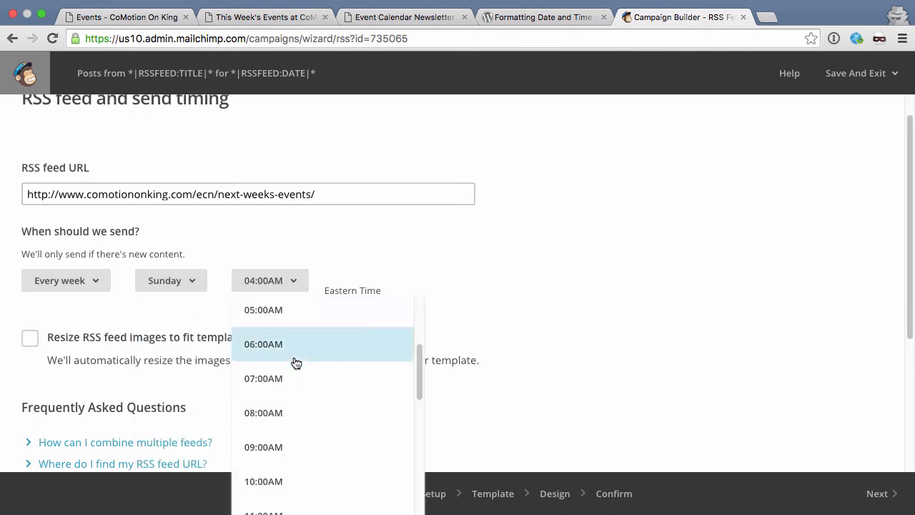
{"action": "left_click", "coordinate": [301, 378]}
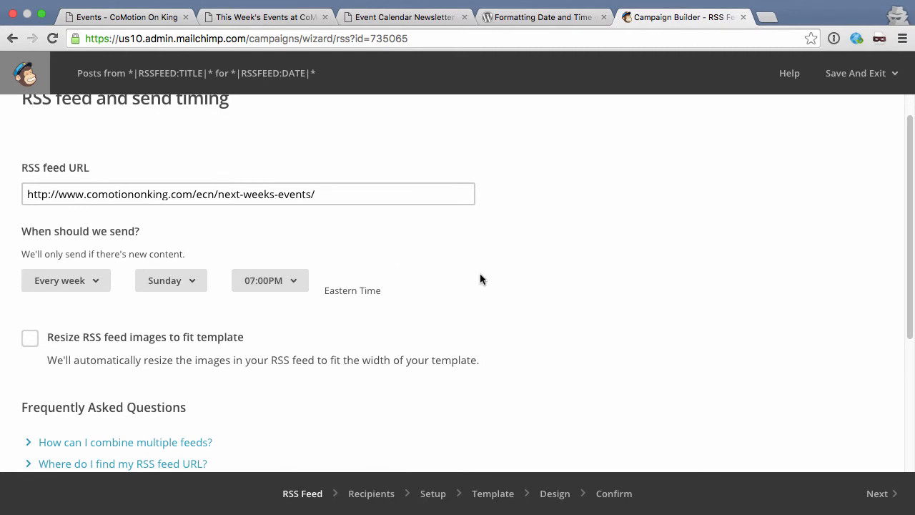
{"action": "scroll", "coordinate": [480, 276], "scroll_direction": "down", "scroll_amount": 1}
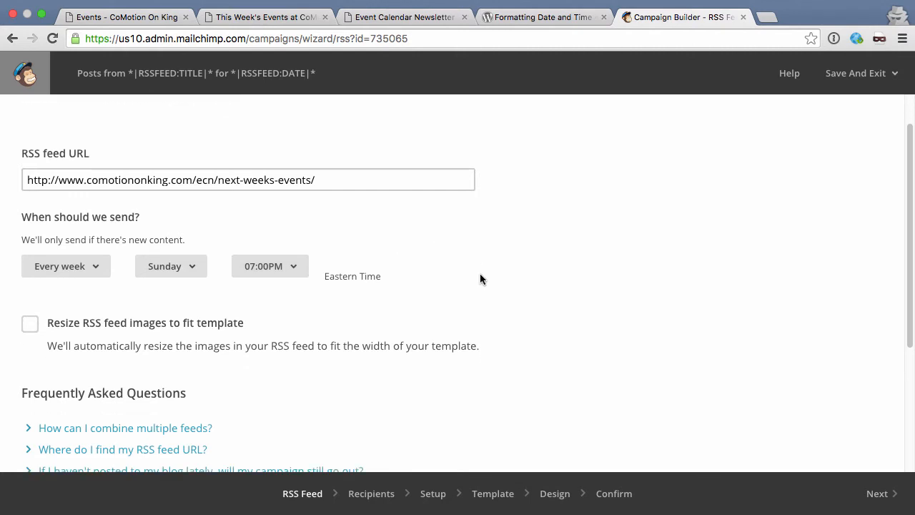
{"action": "scroll", "coordinate": [479, 278], "scroll_direction": "down", "scroll_amount": 1}
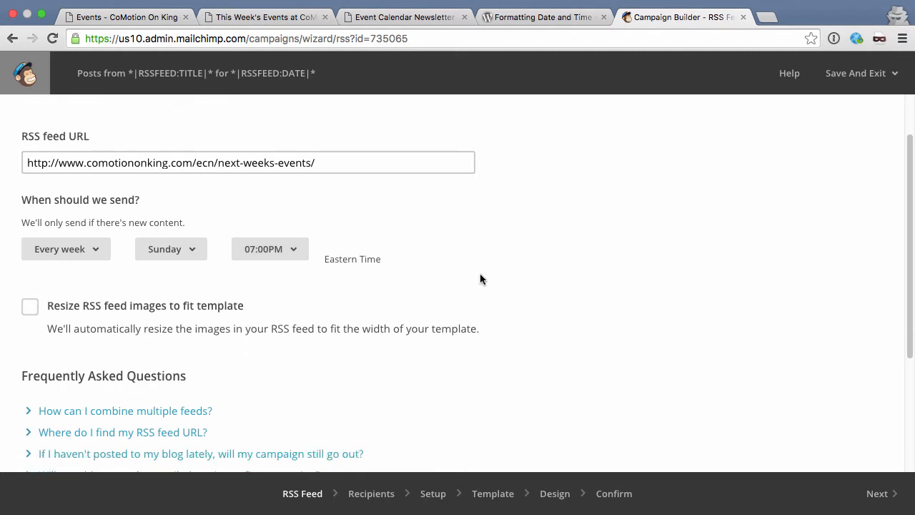
{"action": "left_click", "coordinate": [875, 493]}
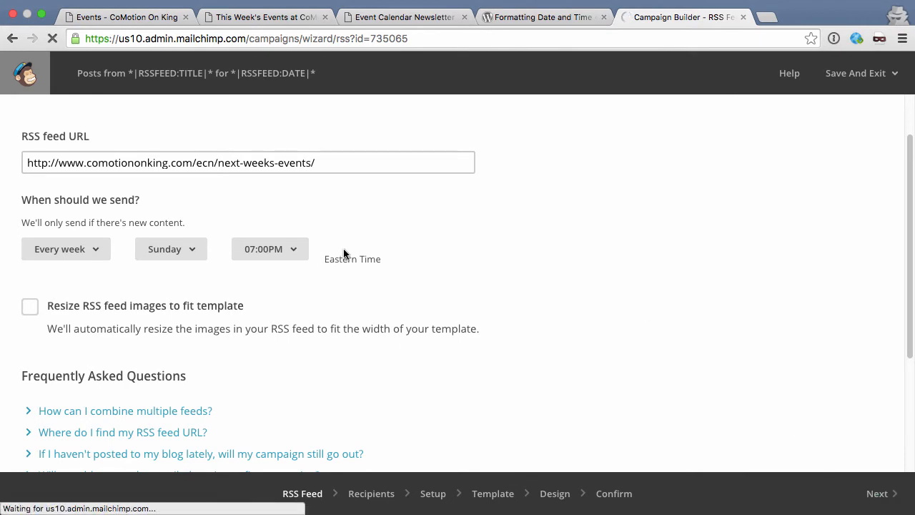
Step: Choose the entire Test List (2 recipients) as the audience and continue to Campaign info
{"action": "left_click", "coordinate": [28, 198]}
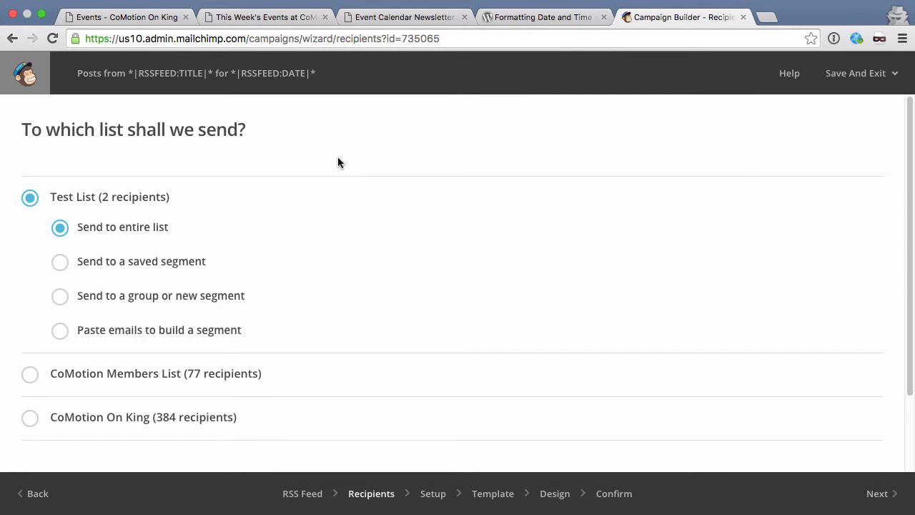
{"action": "left_click", "coordinate": [886, 495]}
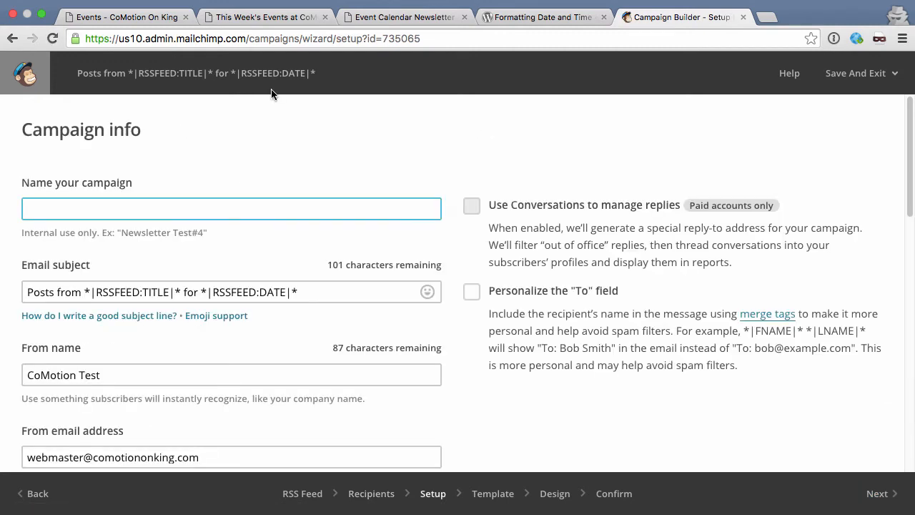
Step: Name the campaign 'Upcoming events for the week' with subject 'Upcoming CoMotion Events!'
{"action": "type", "text": "Upcoming events for the we"}
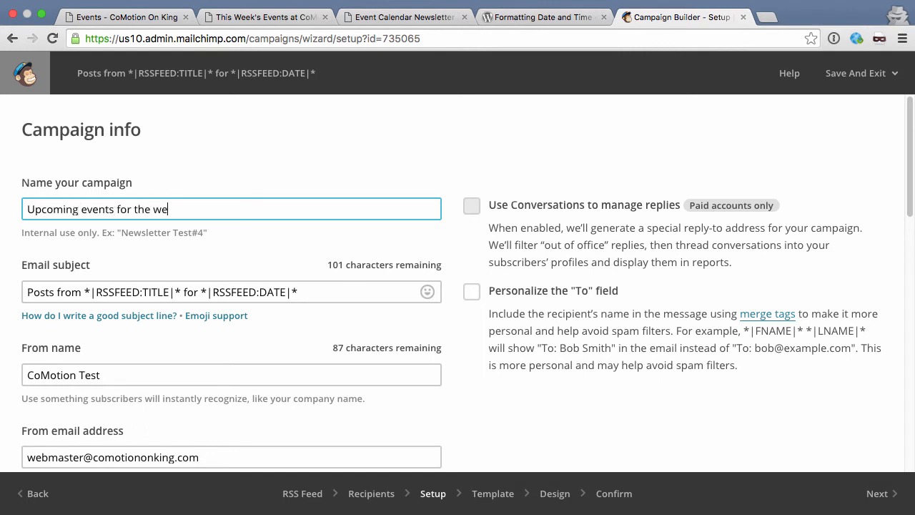
{"action": "type", "text": "ek"}
{"action": "left_click", "coordinate": [312, 290]}
{"action": "left_click_drag", "start_coordinate": [313, 290], "coordinate": [26, 291]}
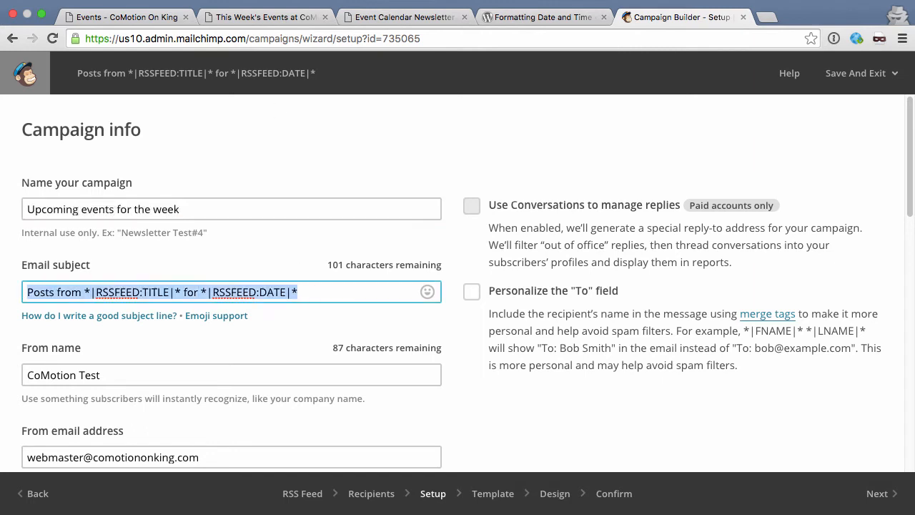
{"action": "type", "text": "Upcoming CoMotion Events!"}
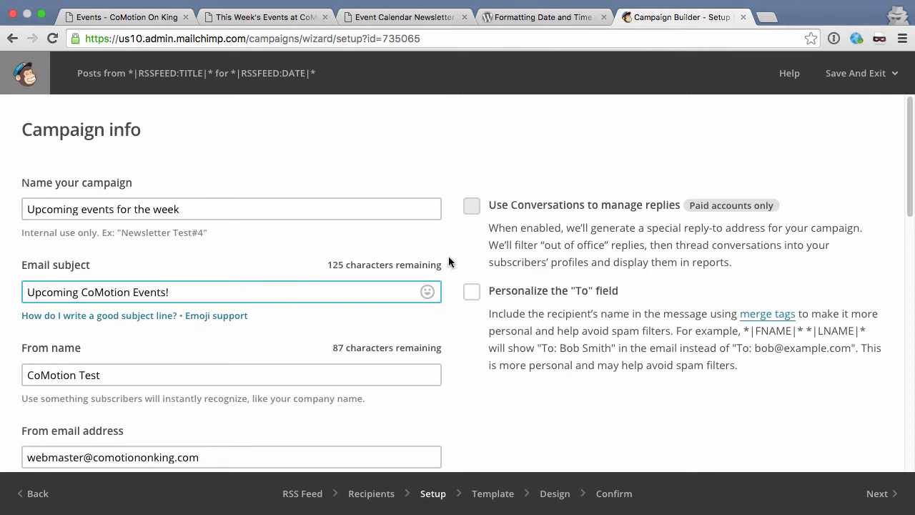
Step: Shorten the From name to CoMotion by deleting the word 'Test'
{"action": "scroll", "coordinate": [449, 262], "scroll_direction": "down", "scroll_amount": 2}
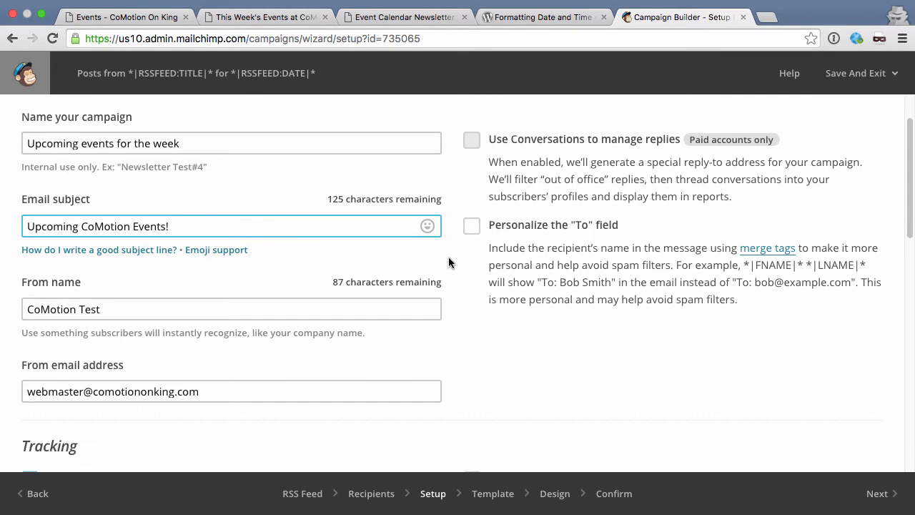
{"action": "double_click", "coordinate": [91, 308]}
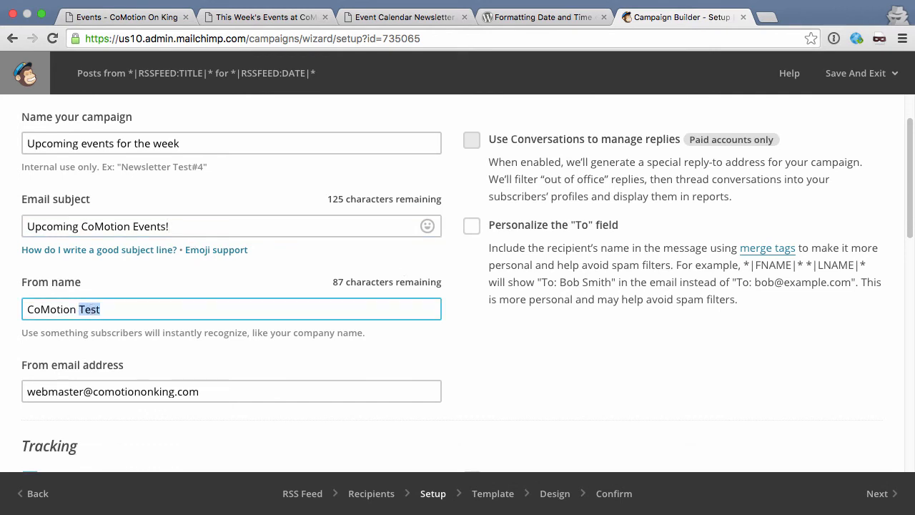
{"action": "key", "text": "BackSpace"}
{"action": "key", "text": "BackSpace"}
{"action": "scroll", "coordinate": [465, 352], "scroll_direction": "down", "scroll_amount": 2}
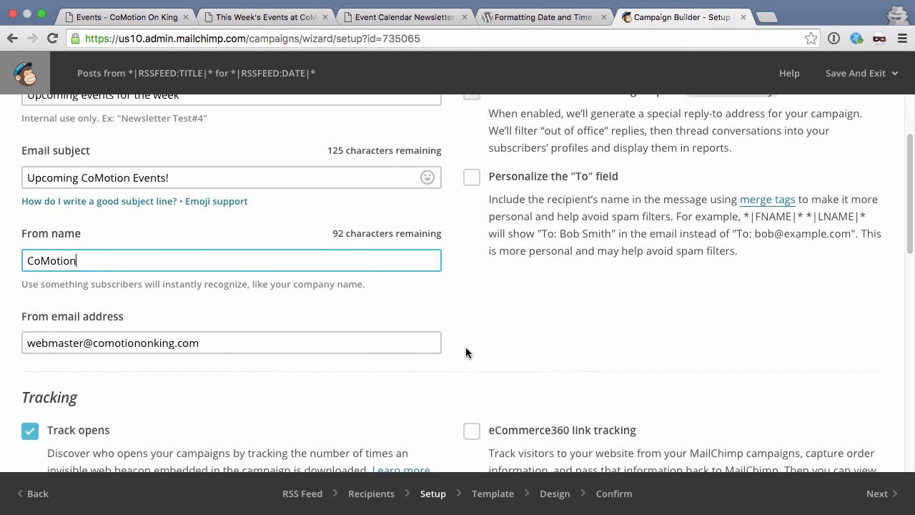
{"action": "scroll", "coordinate": [465, 352], "scroll_direction": "down", "scroll_amount": 3}
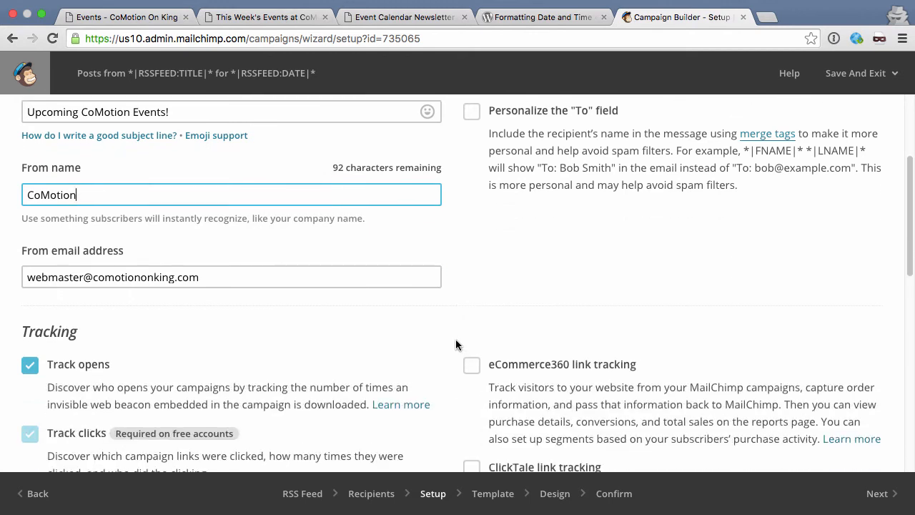
{"action": "scroll", "coordinate": [457, 333], "scroll_direction": "up", "scroll_amount": 1}
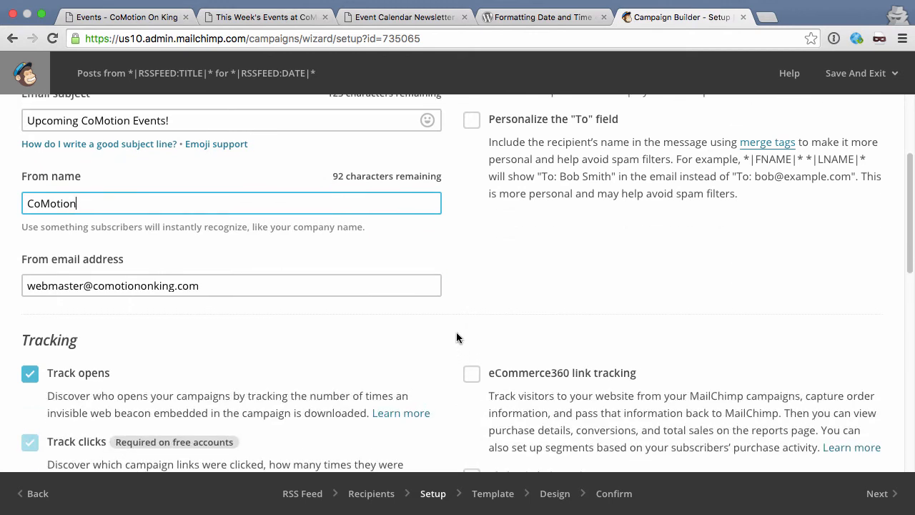
{"action": "scroll", "coordinate": [457, 333], "scroll_direction": "up", "scroll_amount": 4}
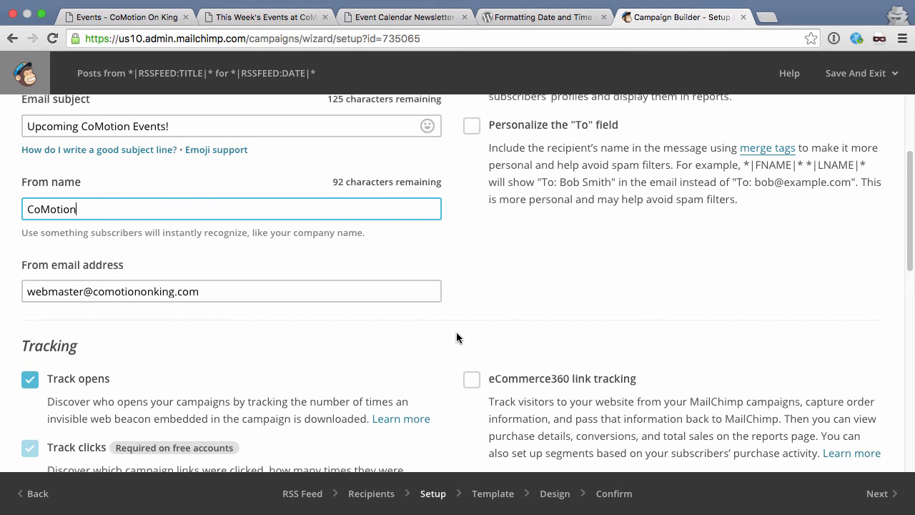
{"action": "scroll", "coordinate": [457, 333], "scroll_direction": "down", "scroll_amount": 2}
{"action": "scroll", "coordinate": [456, 337], "scroll_direction": "down", "scroll_amount": 2}
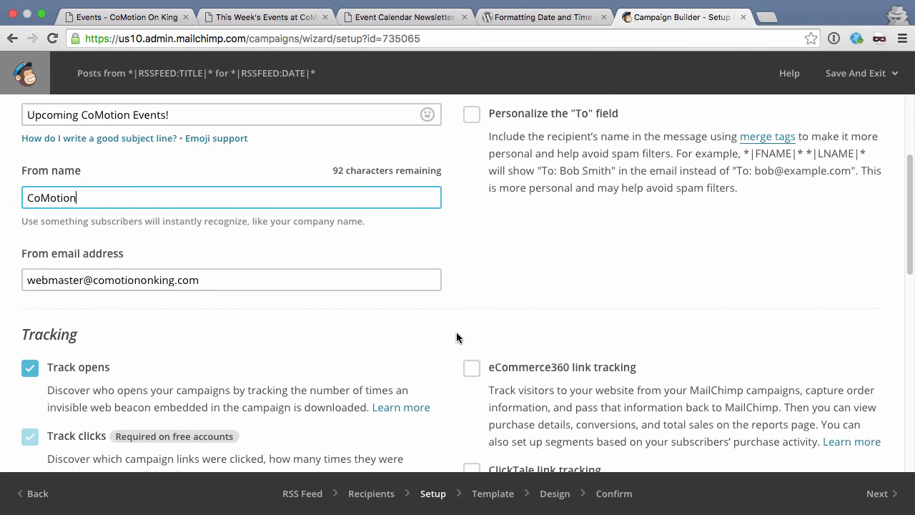
Step: Use the past campaign 'This Week's Events at CoMotion April 11-15' as the template
{"action": "left_click", "coordinate": [893, 505]}
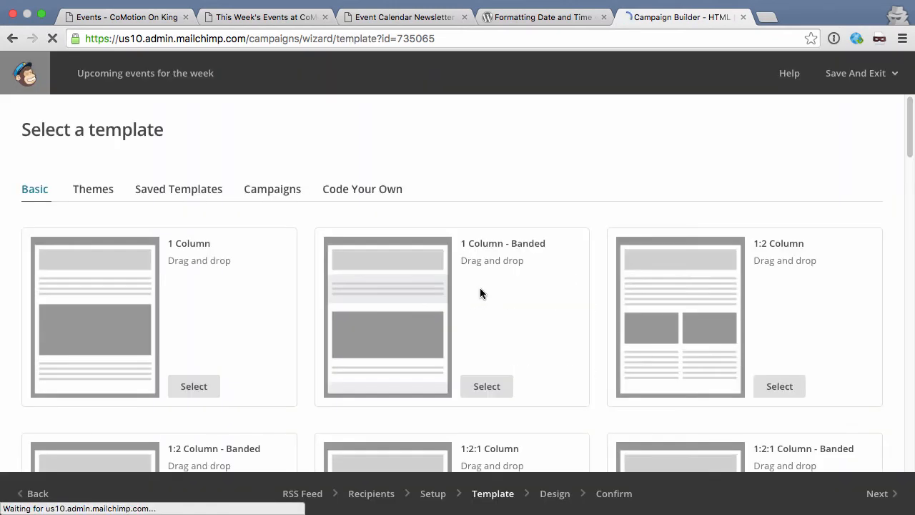
{"action": "left_click", "coordinate": [270, 189]}
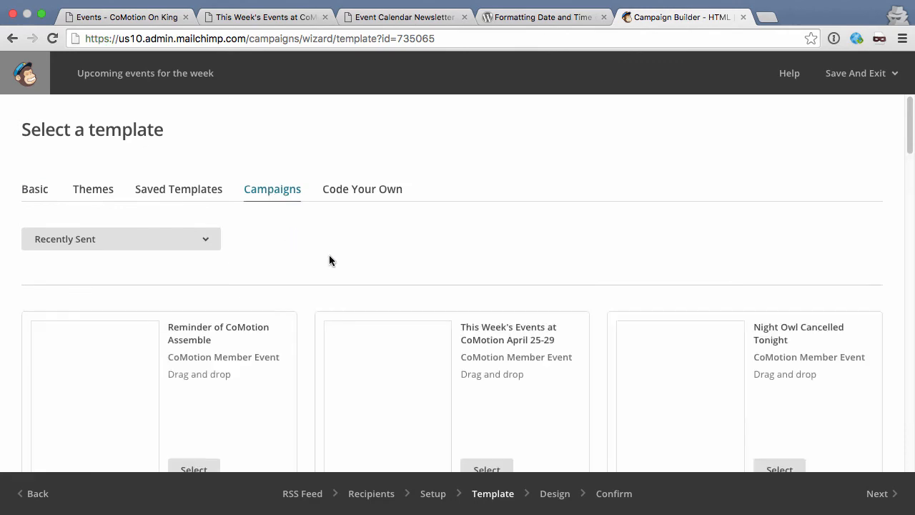
{"action": "scroll", "coordinate": [303, 298], "scroll_direction": "down", "scroll_amount": 3}
{"action": "scroll", "coordinate": [303, 297], "scroll_direction": "down", "scroll_amount": 3}
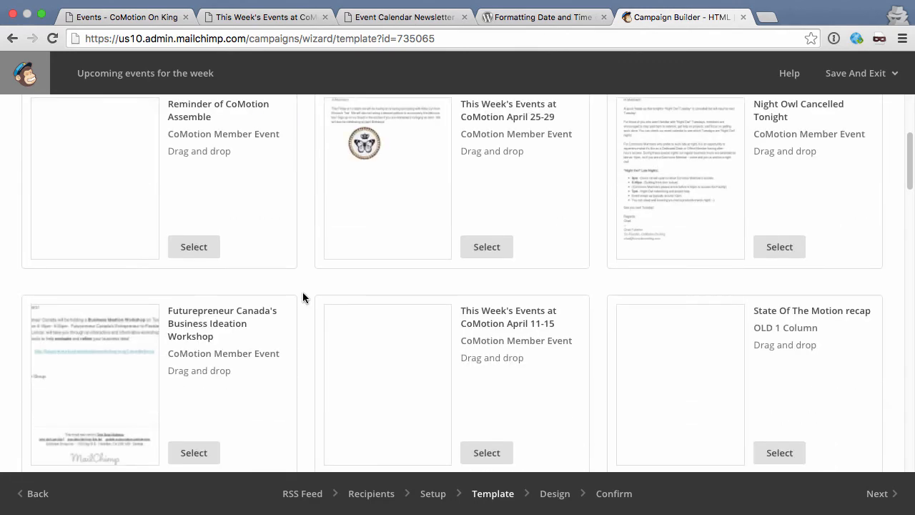
{"action": "scroll", "coordinate": [302, 298], "scroll_direction": "down", "scroll_amount": 3}
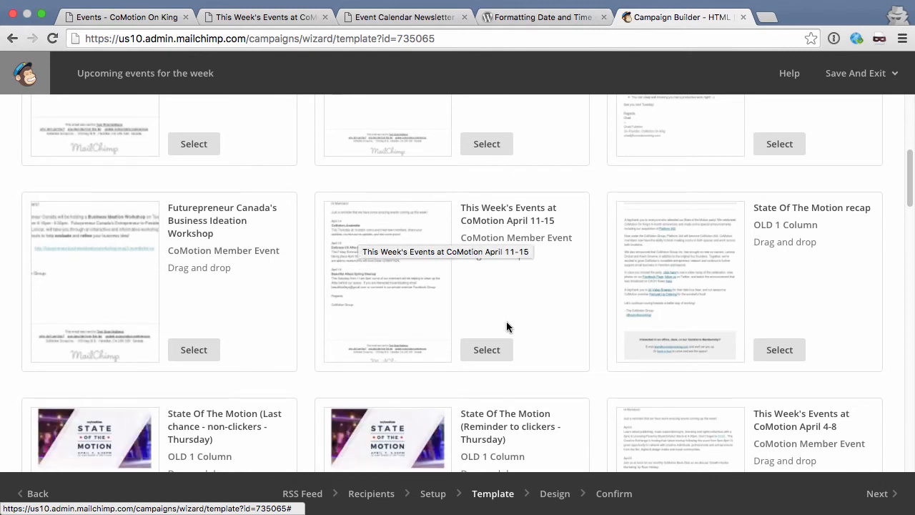
{"action": "left_click", "coordinate": [487, 349]}
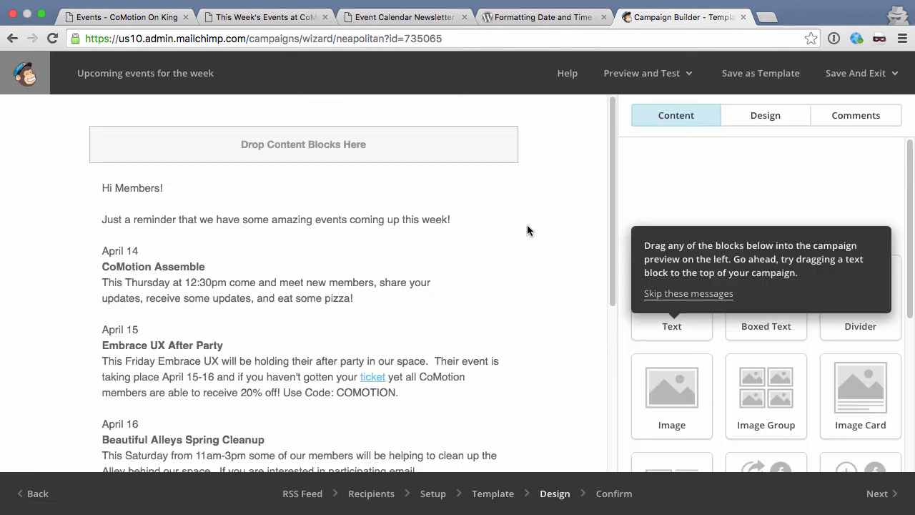
Step: Delete the old April event listings from the text block, keeping the greeting and sign-off
{"action": "left_click", "coordinate": [212, 253]}
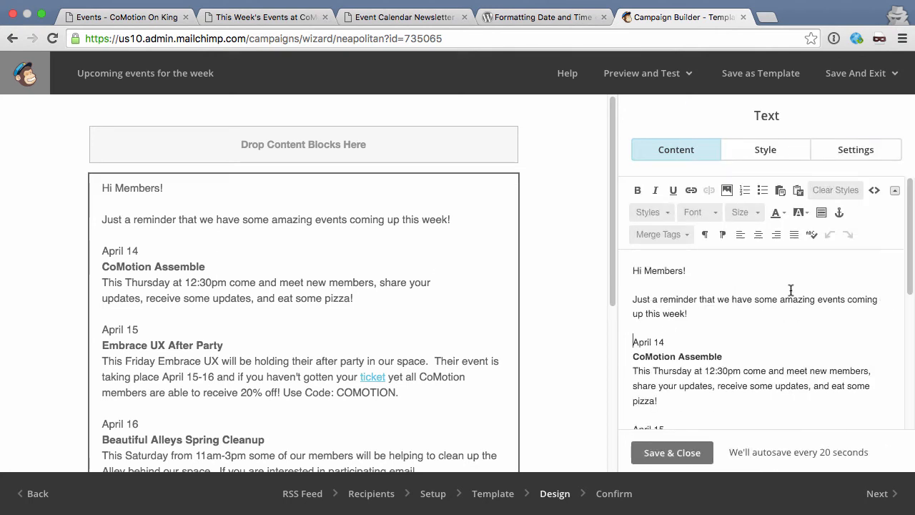
{"action": "key", "text": "shift+Down"}
{"action": "key", "text": "shift+Down"}
{"action": "key", "text": "shift+Down"}
{"action": "key", "text": "shift+Down"}
{"action": "key", "text": "shift+Down"}
{"action": "key", "text": "shift+Down"}
{"action": "key", "text": "shift+Down"}
{"action": "key", "text": "shift+Down"}
{"action": "key", "text": "shift+Down"}
{"action": "key", "text": "shift+Down"}
{"action": "key", "text": "shift+Down"}
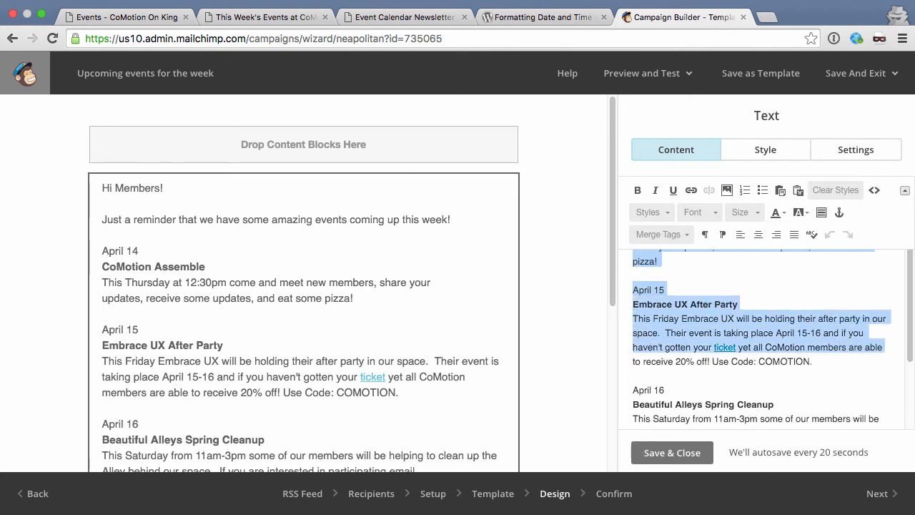
{"action": "key", "text": "shift+Down"}
{"action": "key", "text": "shift+Down"}
{"action": "key", "text": "shift+Down"}
{"action": "key", "text": "shift+Down"}
{"action": "key", "text": "shift+Down"}
{"action": "key", "text": "shift+Down"}
{"action": "key", "text": "shift+Down"}
{"action": "key", "text": "shift+Down"}
{"action": "key", "text": "BackSpace"}
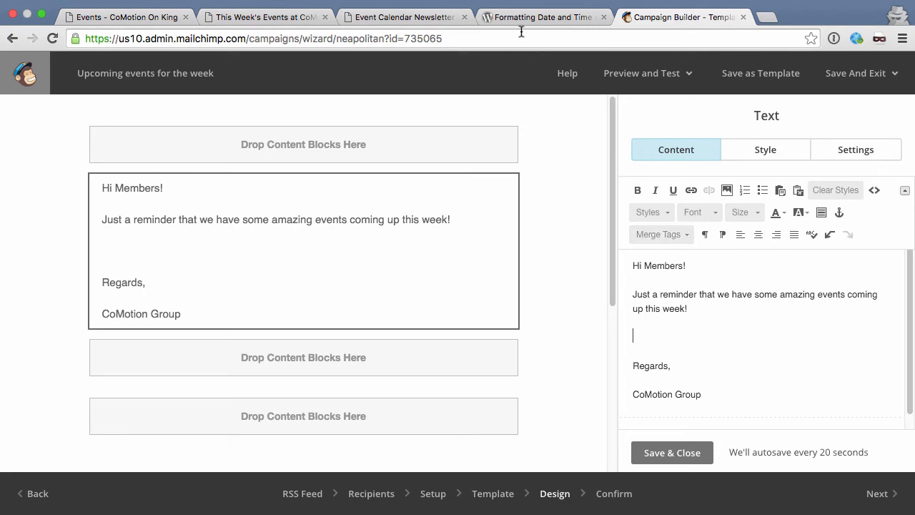
{"action": "left_click", "coordinate": [430, 17]}
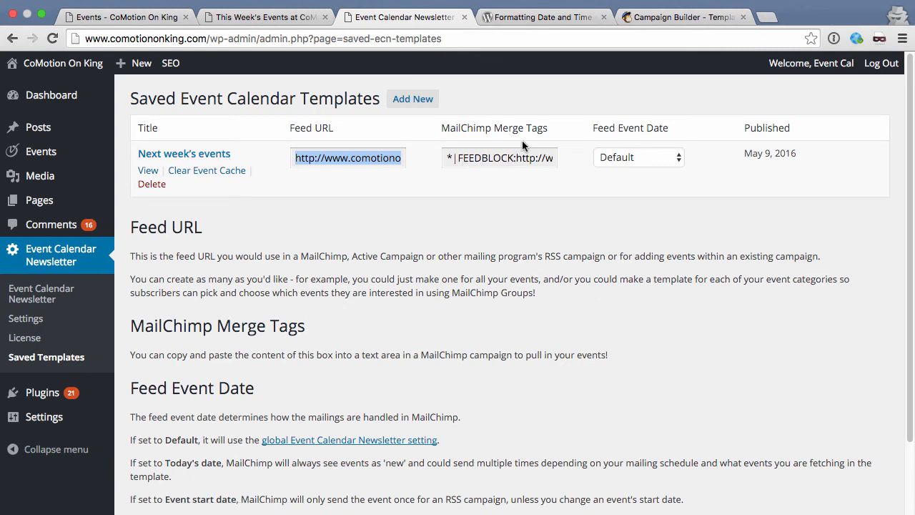
Step: Paste the next-weeks-events FEEDBLOCK merge tag onto the blank line of the email text
{"action": "left_click", "coordinate": [500, 157]}
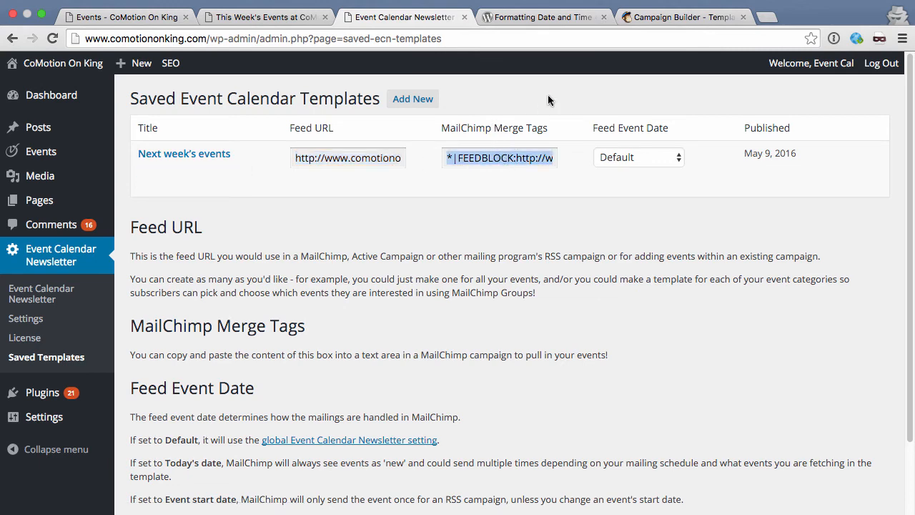
{"action": "left_click", "coordinate": [665, 19]}
{"action": "type", "text": "*|FEEDBLOCK:http://www.comotiononking.com/ecn/next-weeks-events/|**|FEEDITEMS:[$count=100]|**|FEEDITEM:CONTENT_FULL|**|END:FEEDITEMS|**|END:FEEDBLOCK|*"}
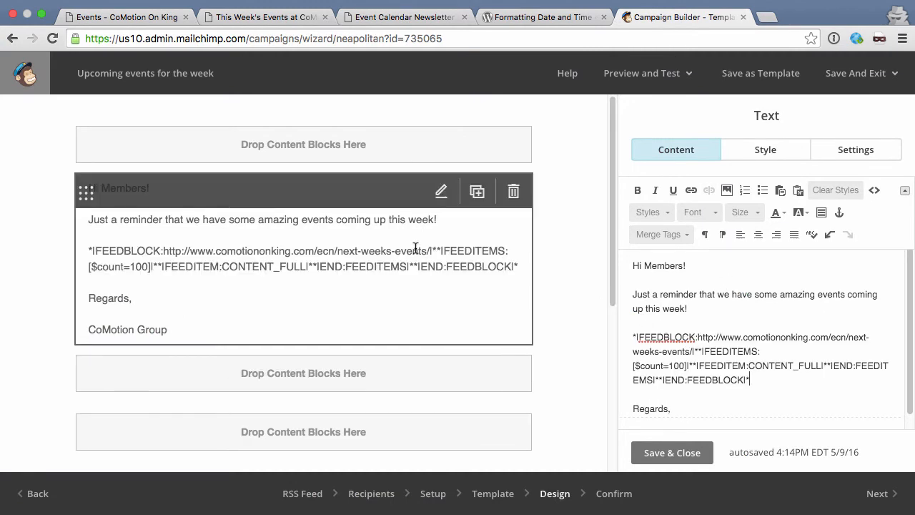
{"action": "left_click", "coordinate": [664, 74]}
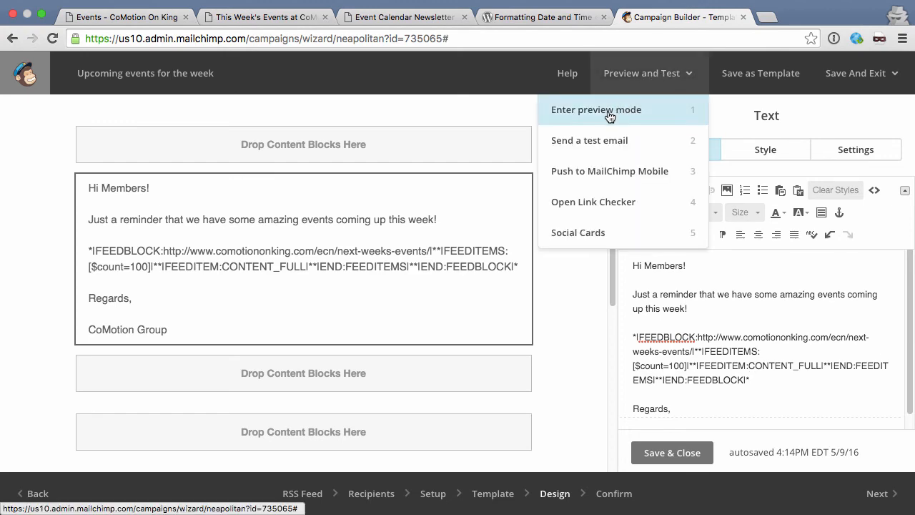
Step: Close the email preview and return to the Design editor
{"action": "left_click", "coordinate": [608, 111]}
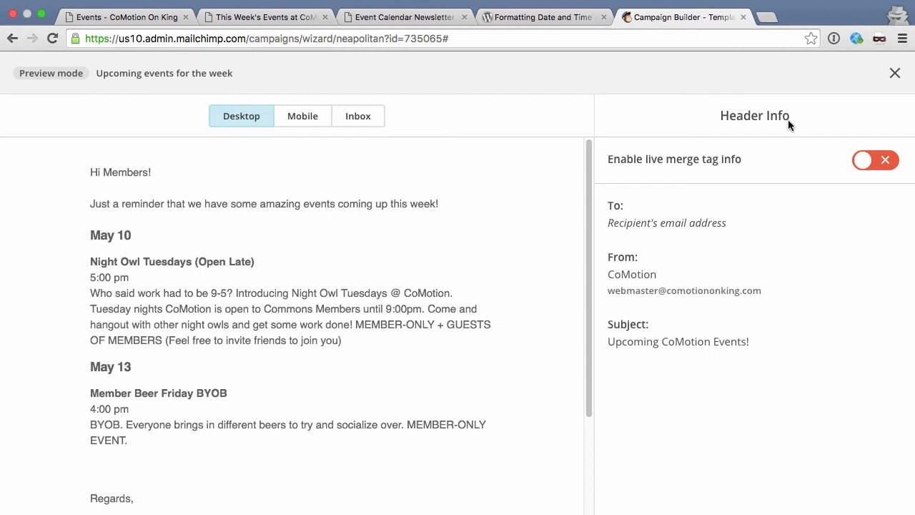
{"action": "left_click", "coordinate": [894, 73]}
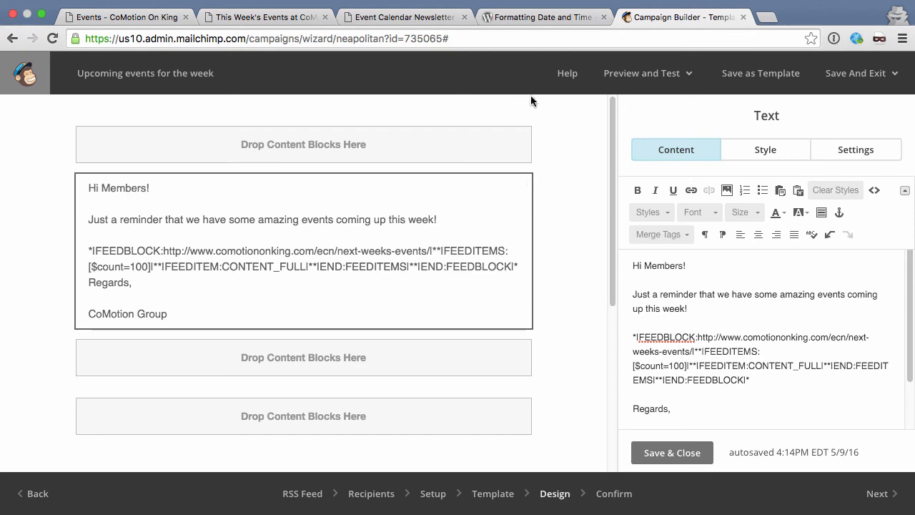
Step: Create a new feed limited to Private Events instead of CoMotion Events and generate formatted events
{"action": "left_click", "coordinate": [400, 13]}
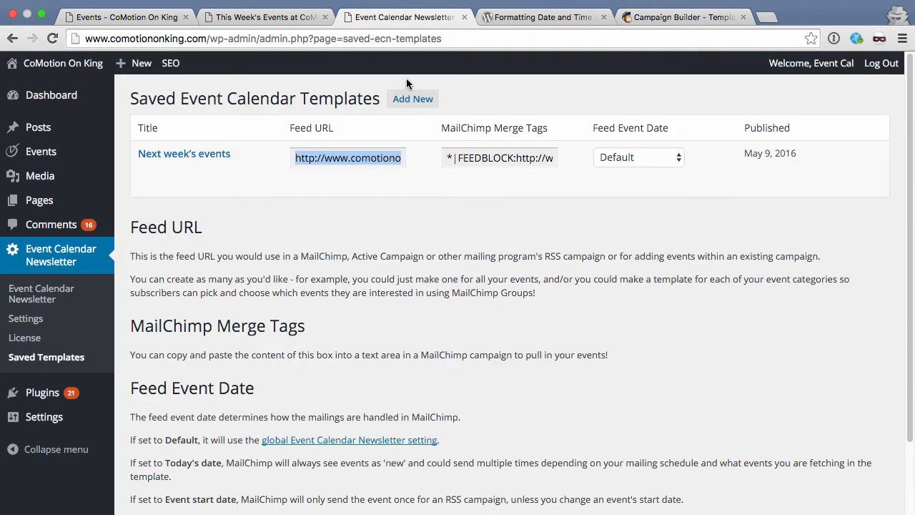
{"action": "left_click", "coordinate": [409, 101]}
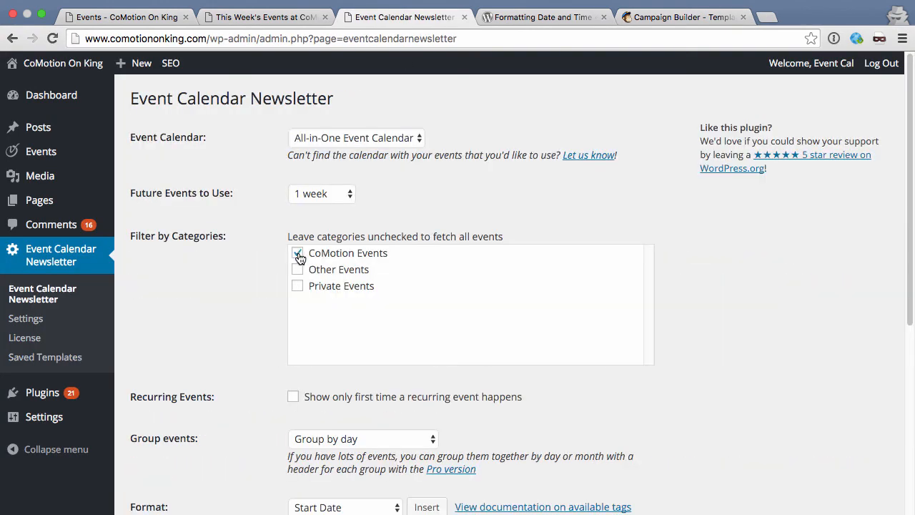
{"action": "left_click", "coordinate": [297, 255]}
{"action": "left_click", "coordinate": [297, 286]}
{"action": "scroll", "coordinate": [218, 303], "scroll_direction": "down", "scroll_amount": 5}
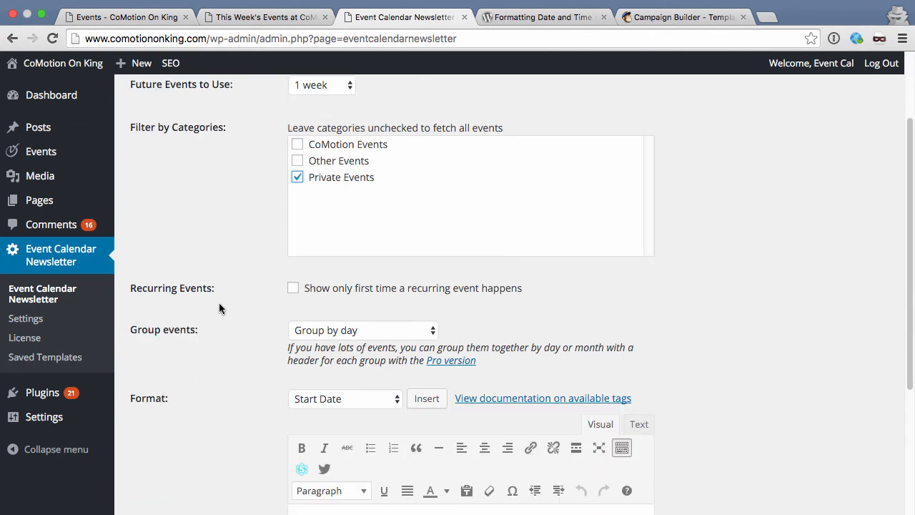
{"action": "scroll", "coordinate": [213, 315], "scroll_direction": "down", "scroll_amount": 3}
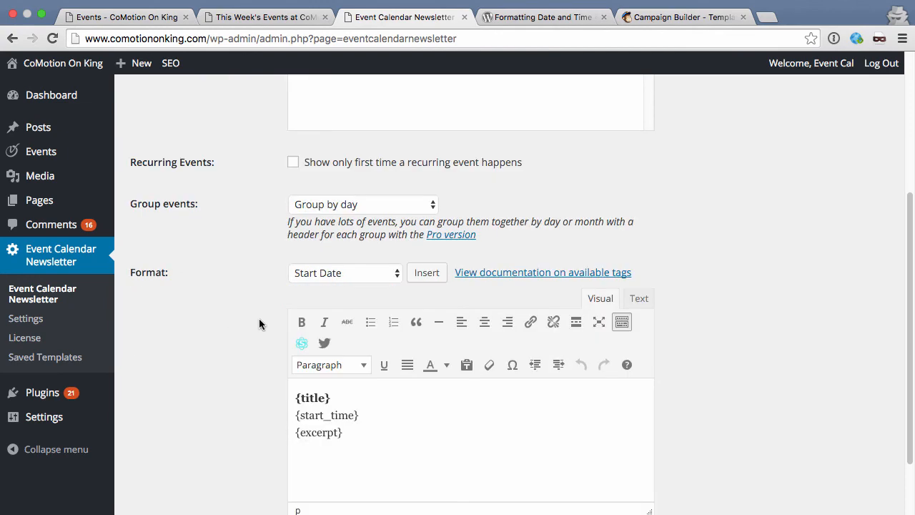
{"action": "scroll", "coordinate": [260, 411], "scroll_direction": "down", "scroll_amount": 3}
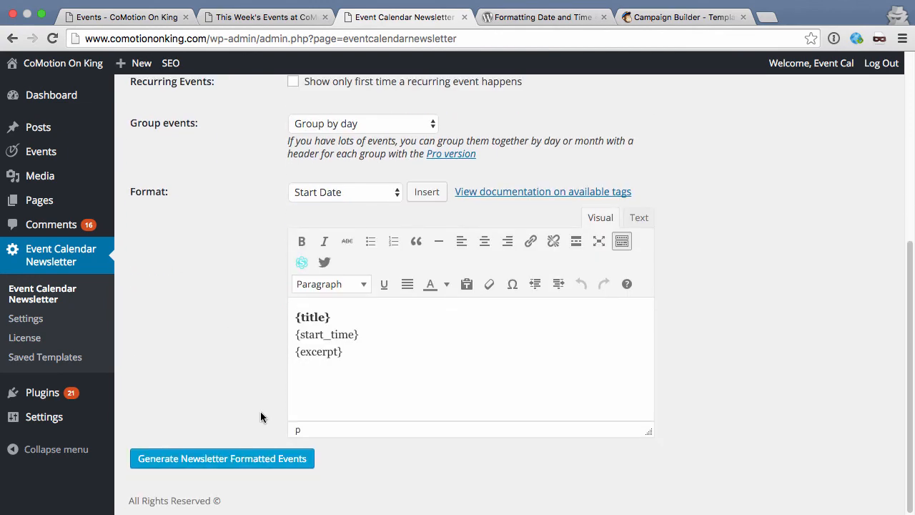
{"action": "left_click", "coordinate": [245, 459]}
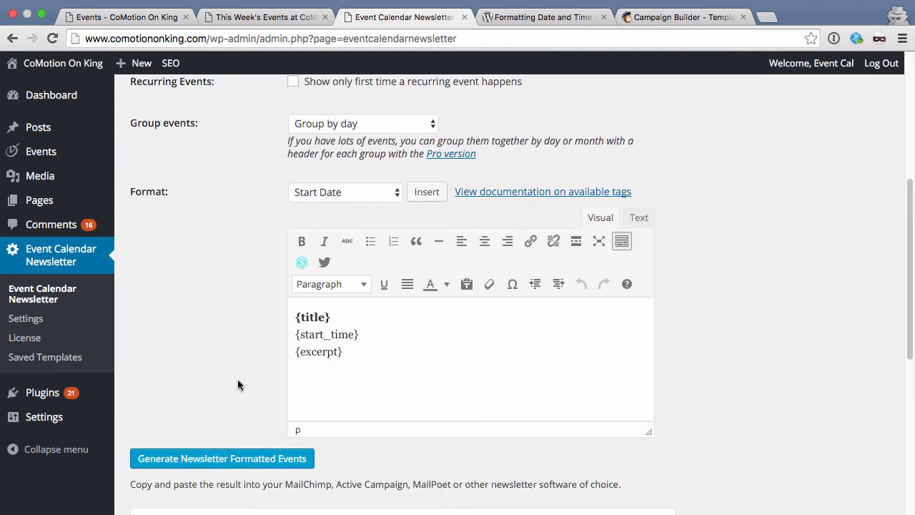
{"action": "scroll", "coordinate": [237, 385], "scroll_direction": "down", "scroll_amount": 10}
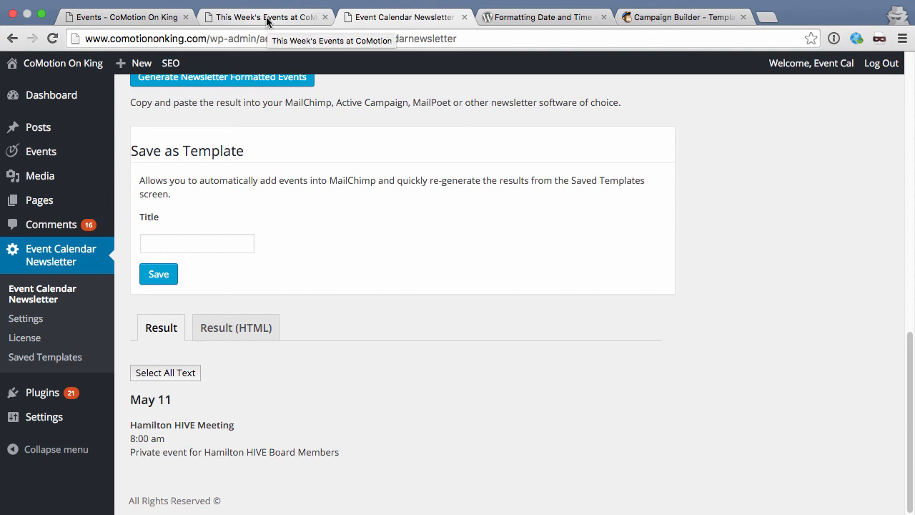
Step: Add a heading 2 'Private Events' line below the first feed tag in the email text
{"action": "left_click", "coordinate": [666, 18]}
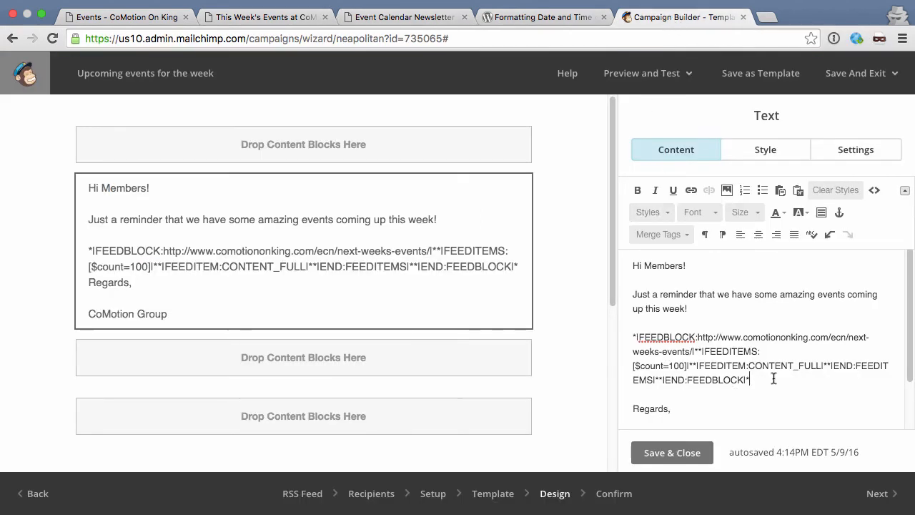
{"action": "key", "text": "Return"}
{"action": "key", "text": "Return"}
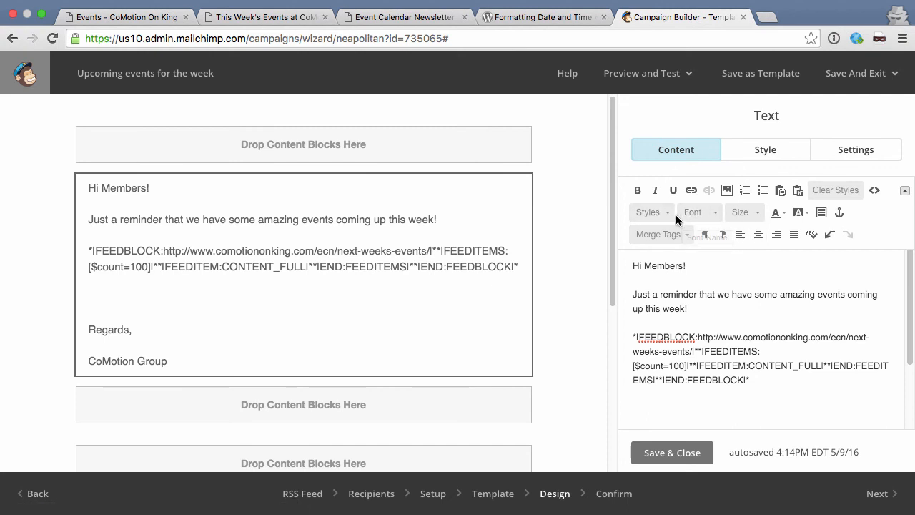
{"action": "left_click", "coordinate": [664, 212]}
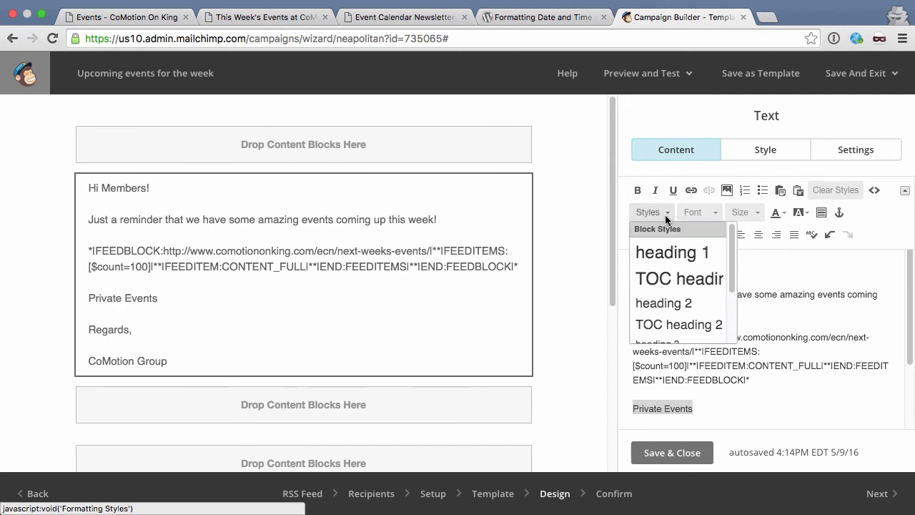
{"action": "left_click", "coordinate": [669, 295]}
{"action": "scroll", "coordinate": [762, 322], "scroll_direction": "down", "scroll_amount": 1}
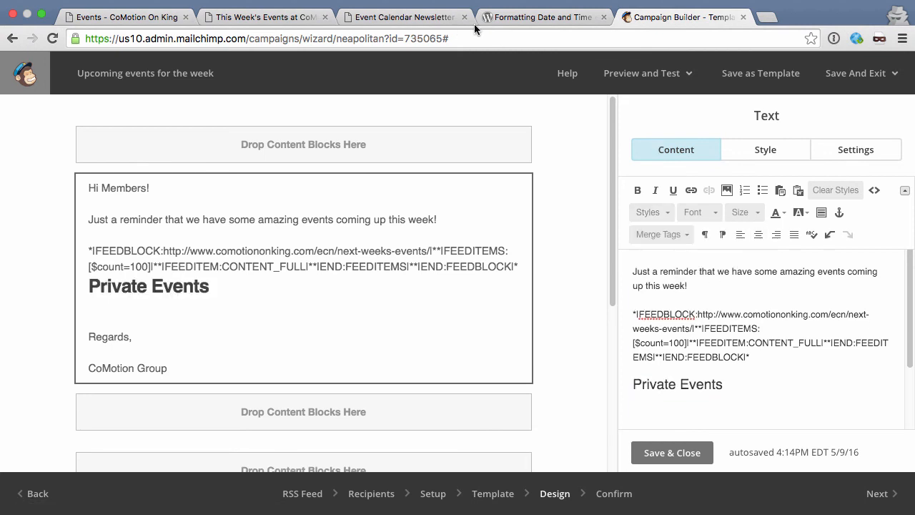
{"action": "left_click", "coordinate": [406, 18]}
{"action": "left_click", "coordinate": [214, 242]}
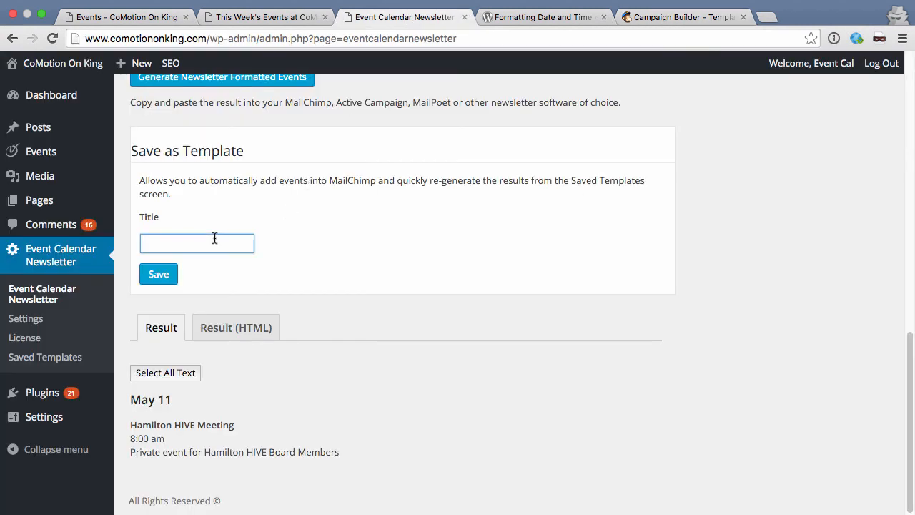
Step: Save the feed as template 'Private events next week' and copy its MailChimp merge tags
{"action": "type", "text": "Private events next week"}
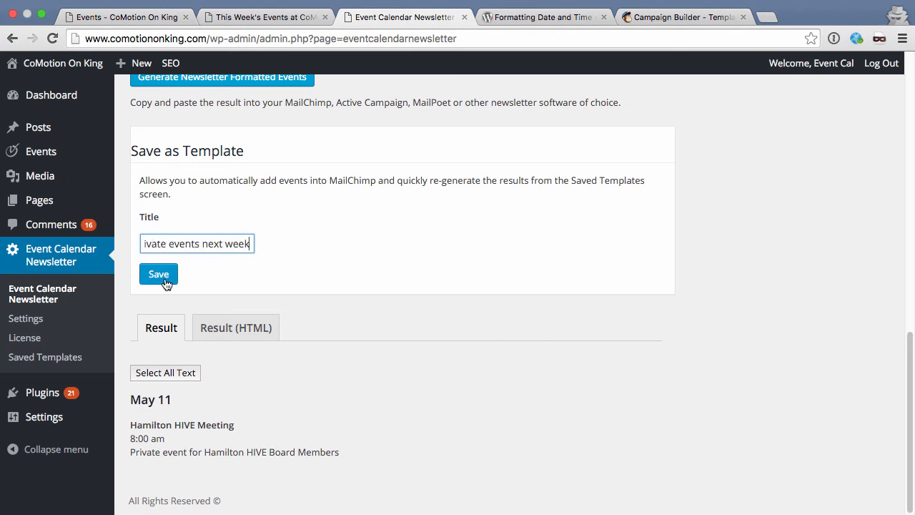
{"action": "left_click", "coordinate": [159, 276]}
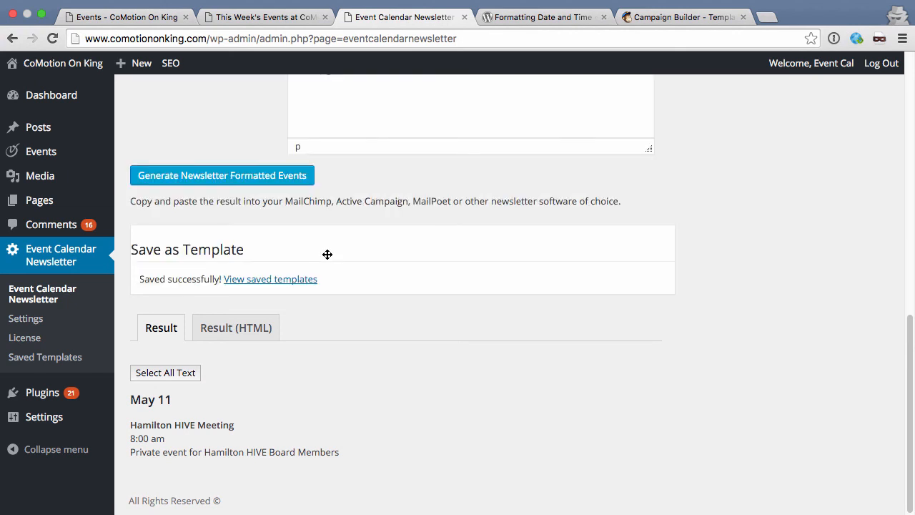
{"action": "left_click", "coordinate": [65, 357]}
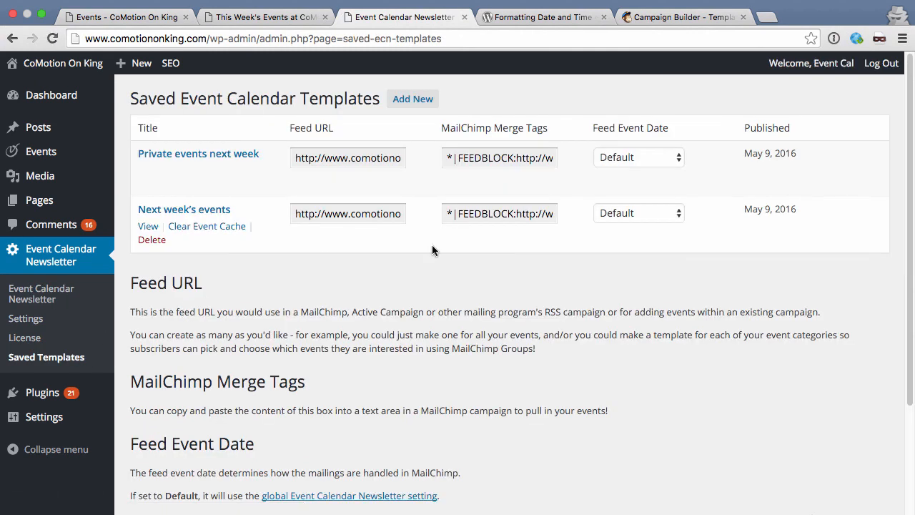
{"action": "left_click", "coordinate": [493, 159]}
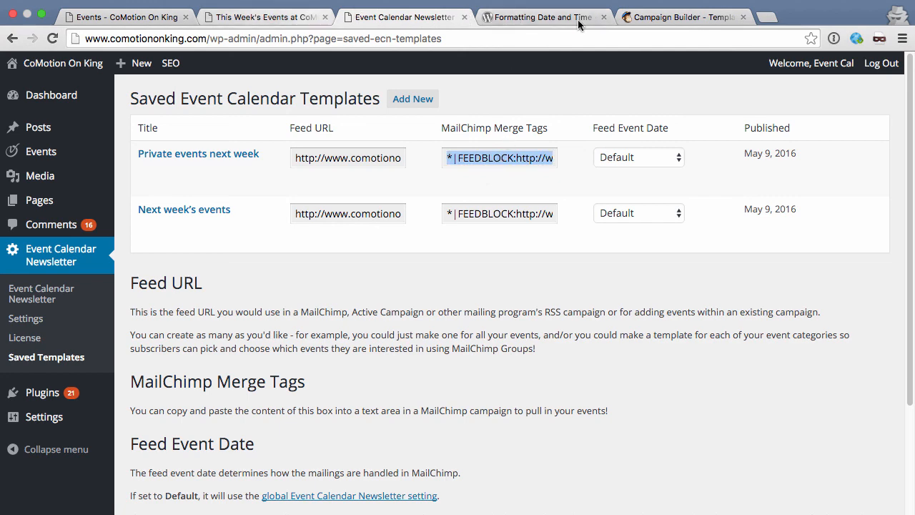
{"action": "left_click", "coordinate": [679, 17]}
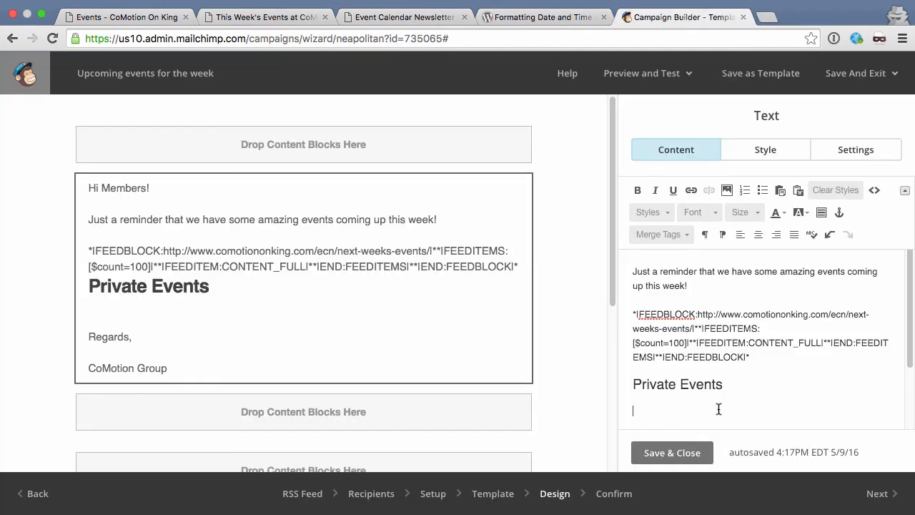
Step: Paste the private-events-next-week feed tag under Private Events, preview it showing Hamilton HIVE Meeting, then save the block
{"action": "scroll", "coordinate": [718, 409], "scroll_direction": "down", "scroll_amount": 1}
{"action": "type", "text": "*|FEEDBLOCK:http://www.comotionking.com/ecn/private-events-next-week/|**|FEEDITEMS:[$count=100]|**|FEEDITEM:CONTENT_FULL|**|END:FEEDITEMS|**|END:FEEDBLOCK|*"}
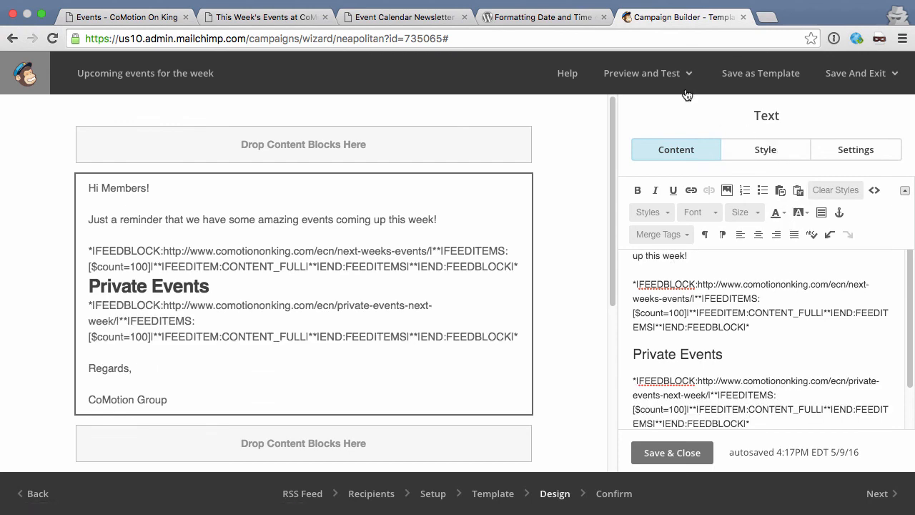
{"action": "left_click", "coordinate": [663, 88]}
{"action": "left_click", "coordinate": [623, 107]}
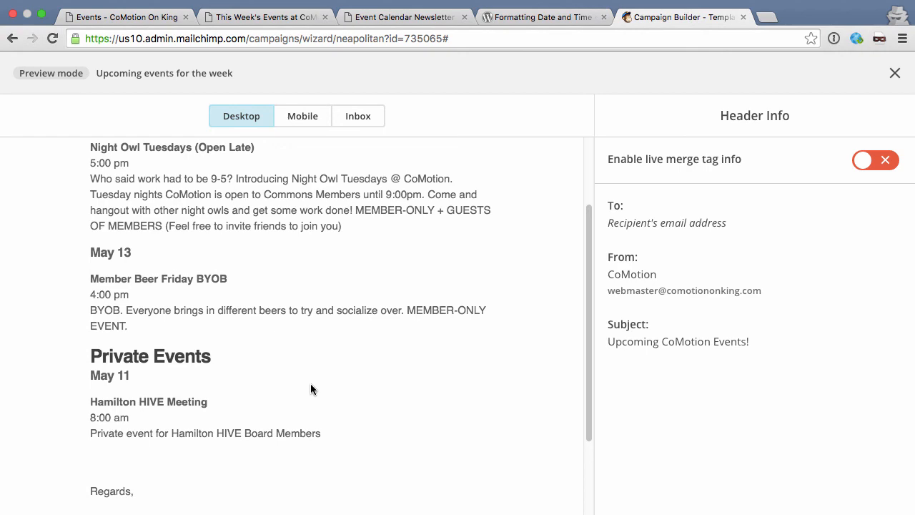
{"action": "left_click", "coordinate": [894, 74]}
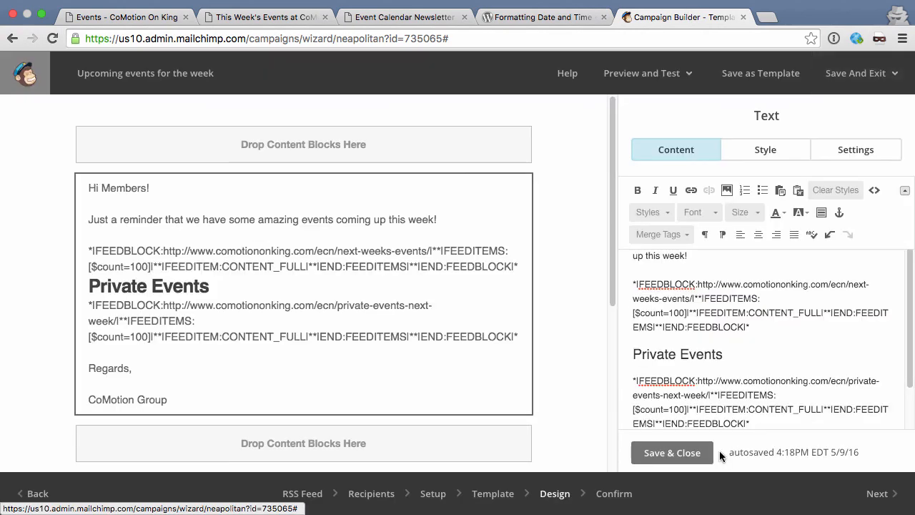
{"action": "left_click", "coordinate": [691, 450]}
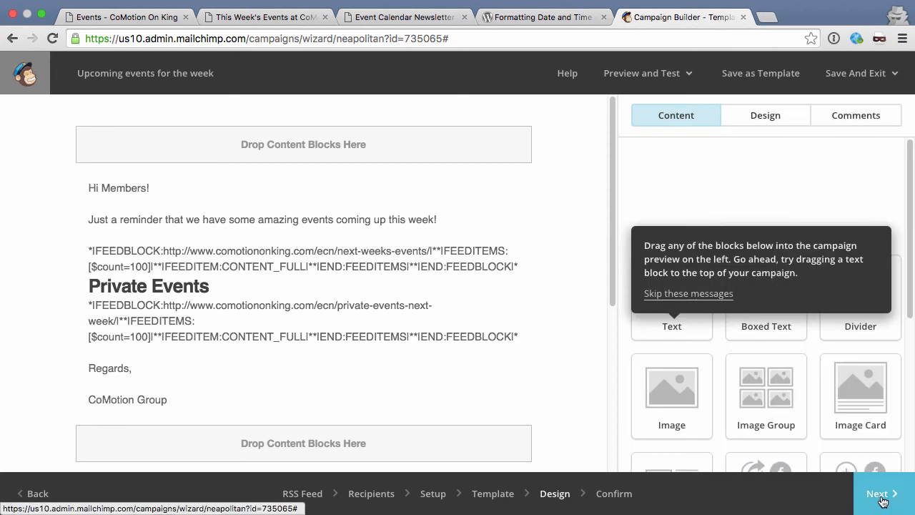
Step: Review the passing Confirm checklist for the CoMotion Member Event email and start the RSS campaign
{"action": "left_click", "coordinate": [873, 507]}
{"action": "scroll", "coordinate": [573, 373], "scroll_direction": "down", "scroll_amount": 2}
{"action": "scroll", "coordinate": [572, 379], "scroll_direction": "down", "scroll_amount": 4}
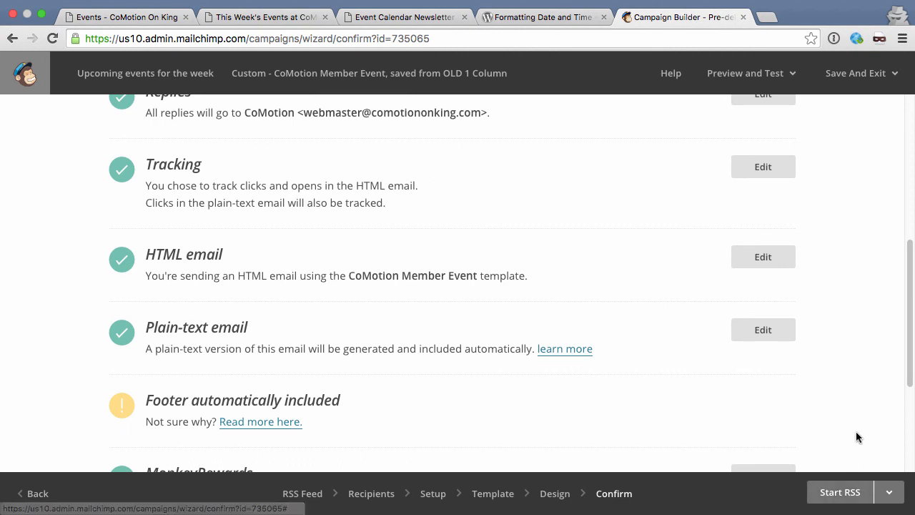
{"action": "left_click", "coordinate": [841, 492]}
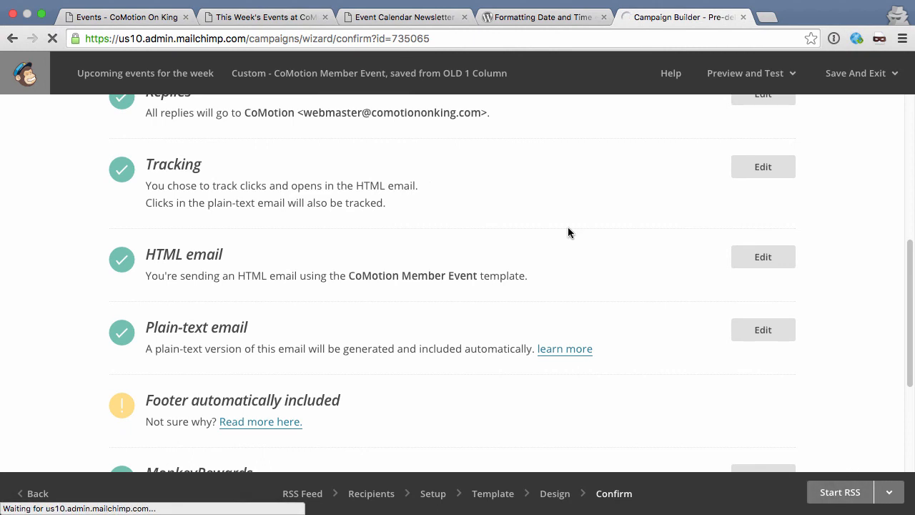